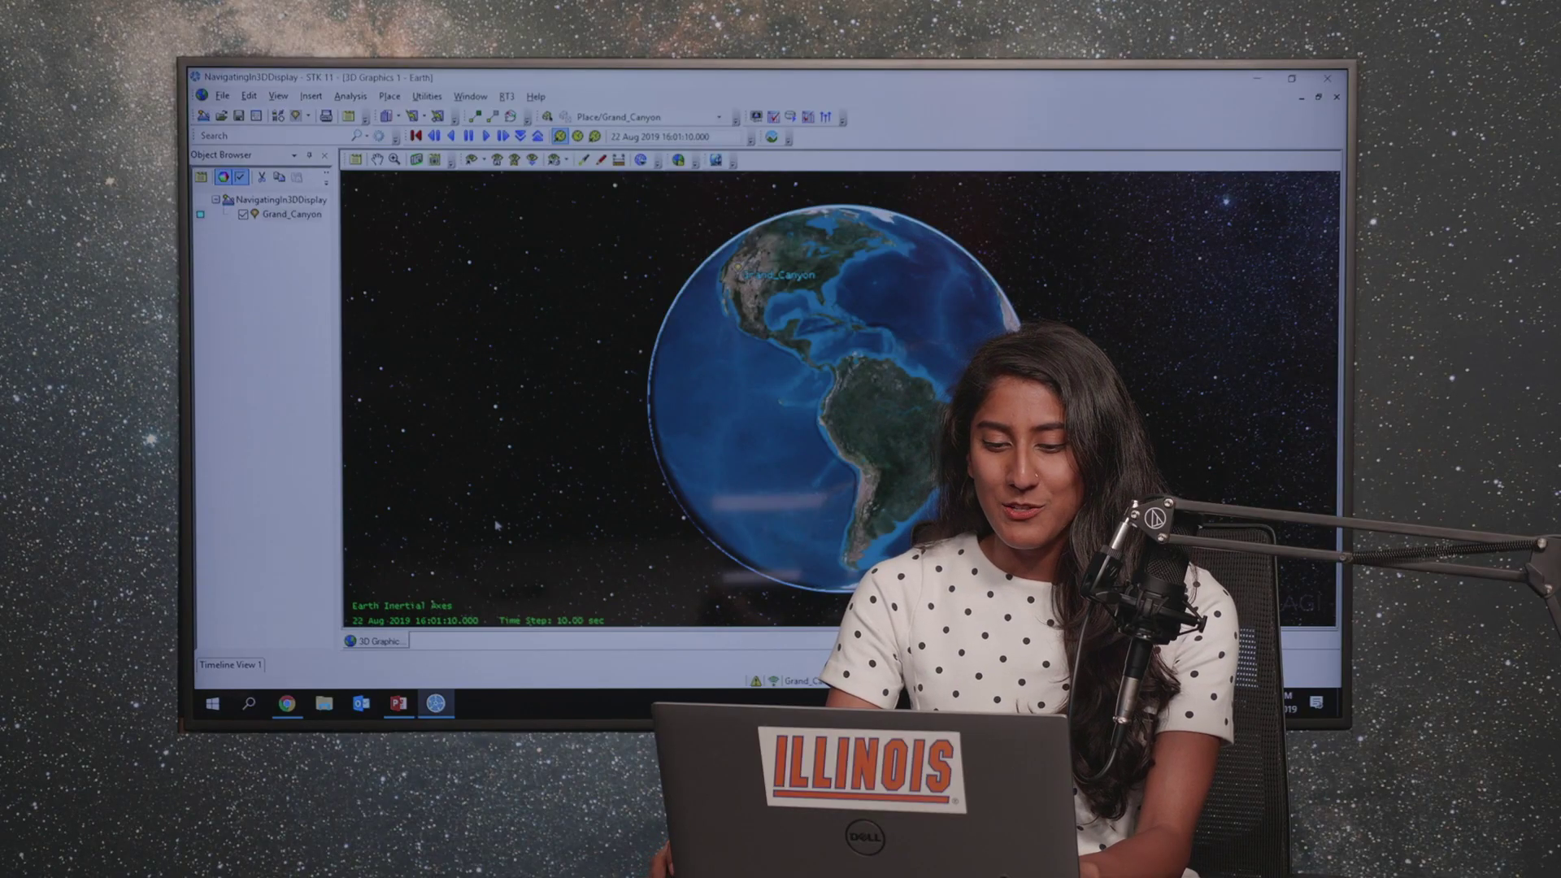
# Spin the globe past Asia and the Americas, finishing with Antarctica seen from below
pyautogui.moveTo(490, 525); pyautogui.dragTo(699, 547)
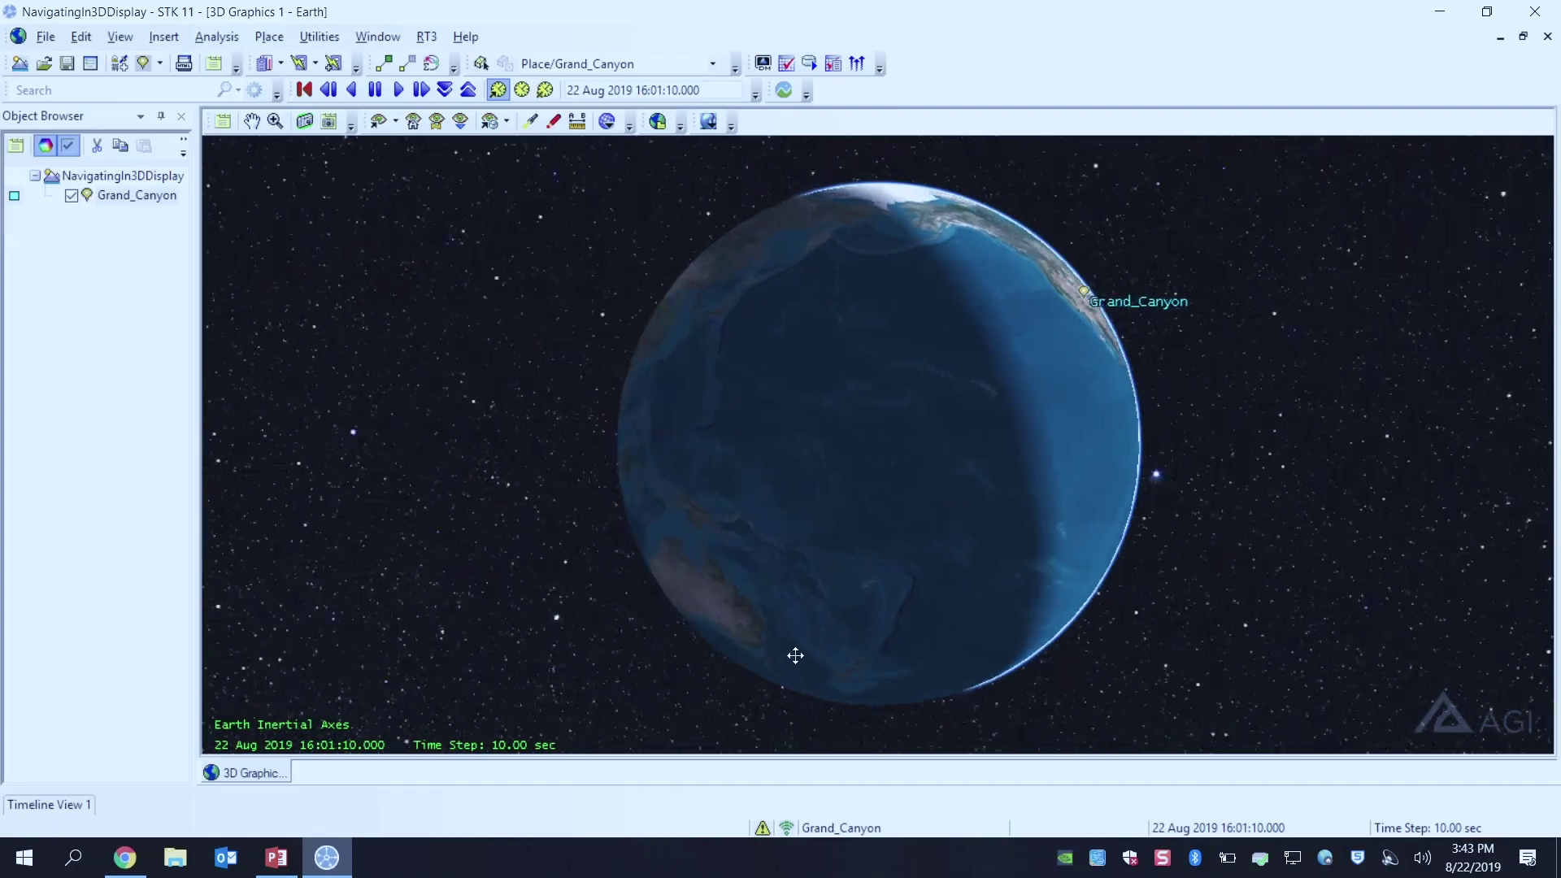
pyautogui.moveTo(781, 550); pyautogui.dragTo(923, 553)
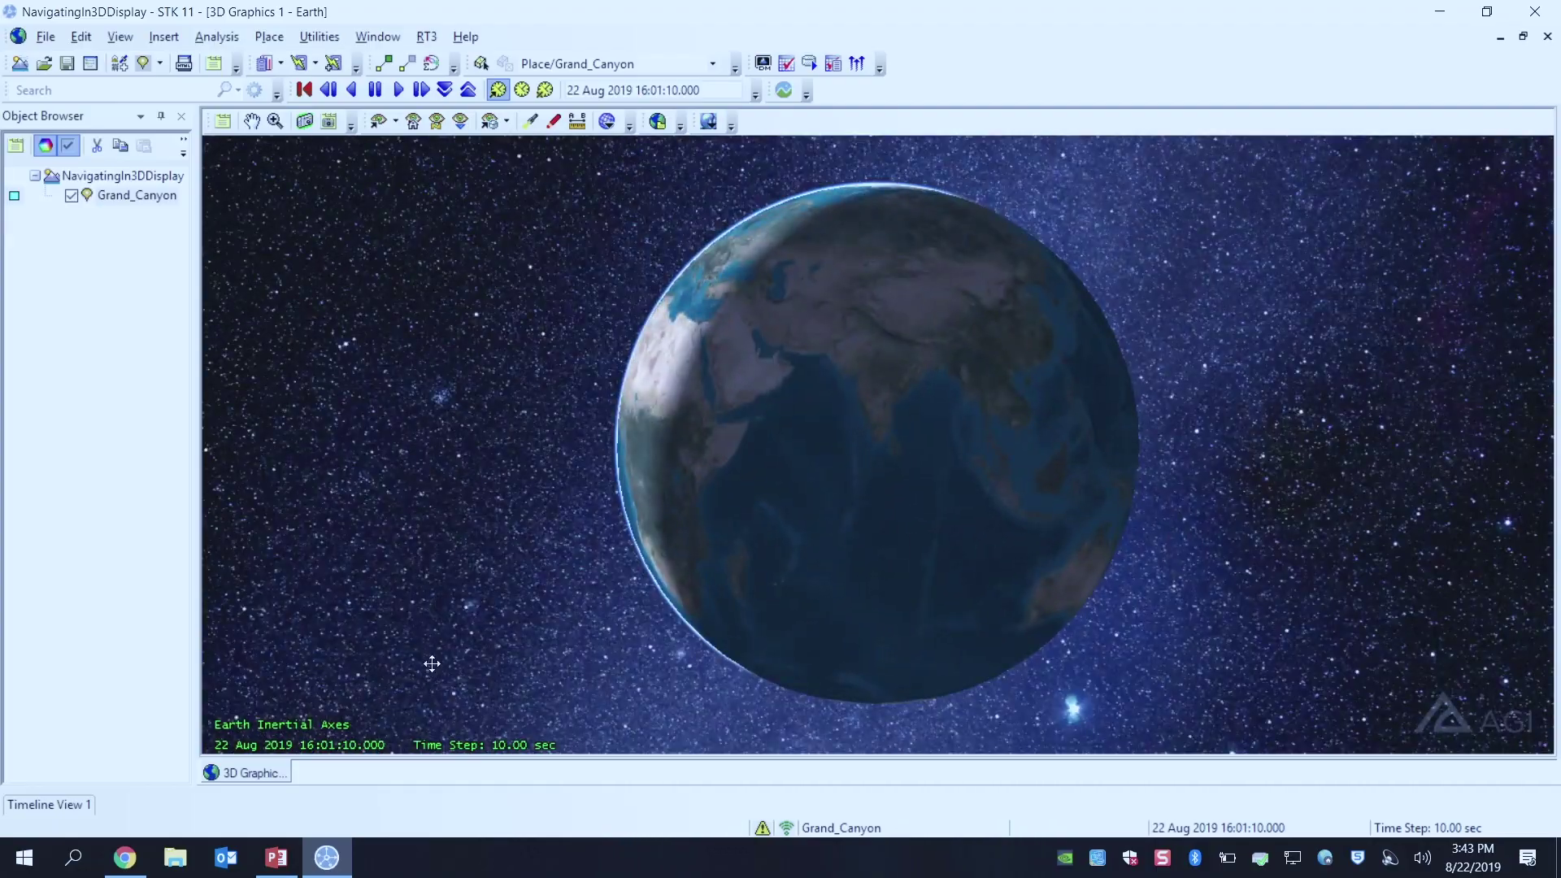
pyautogui.moveTo(431, 664); pyautogui.dragTo(1296, 662)
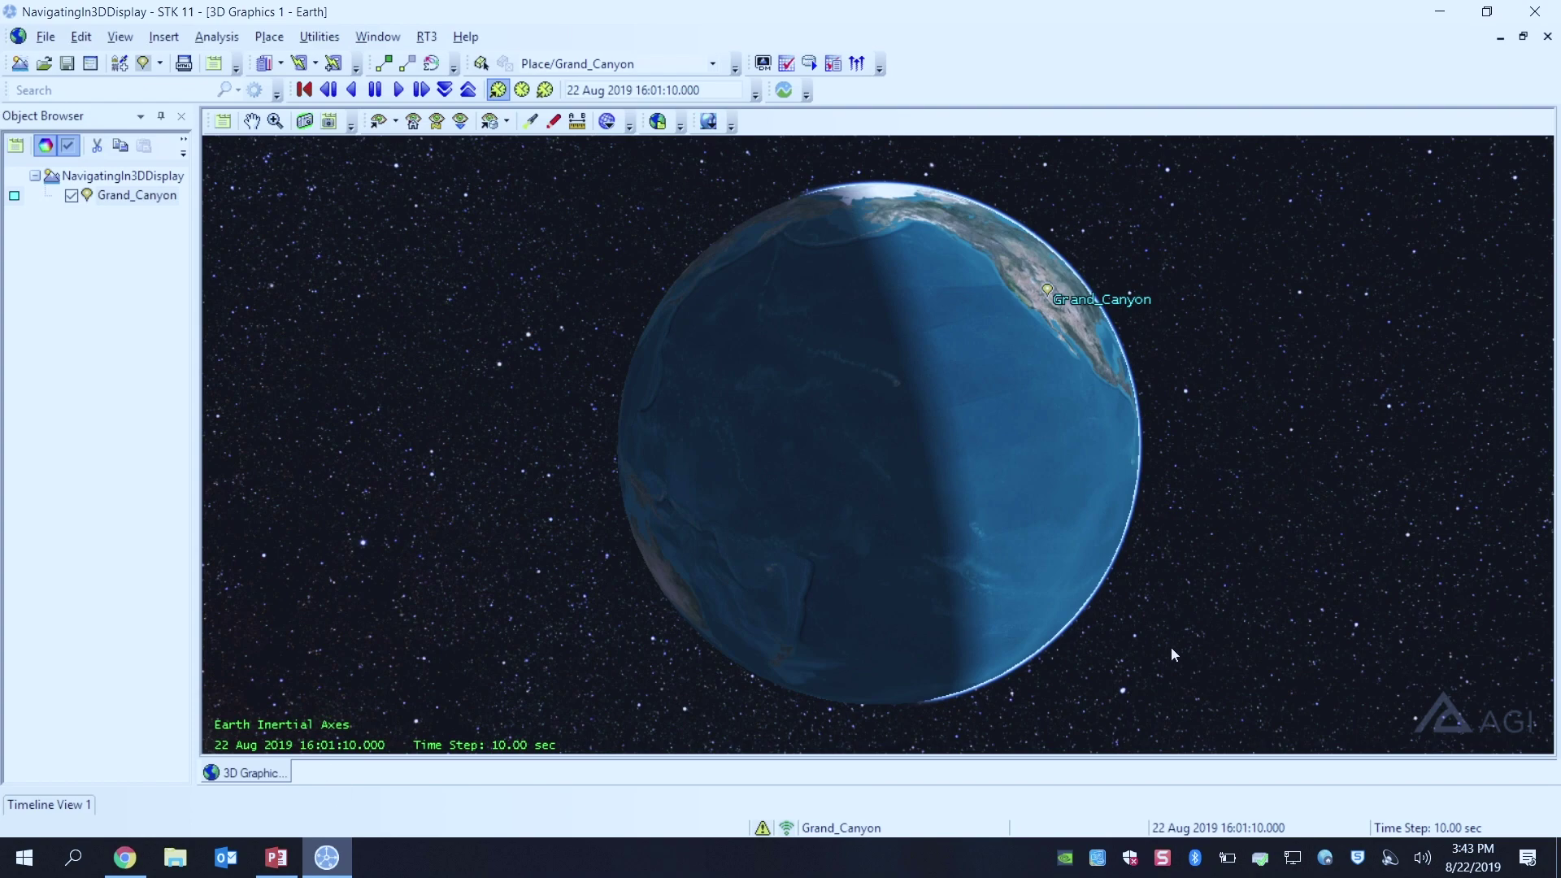
pyautogui.moveTo(1267, 670); pyautogui.dragTo(984, 695)
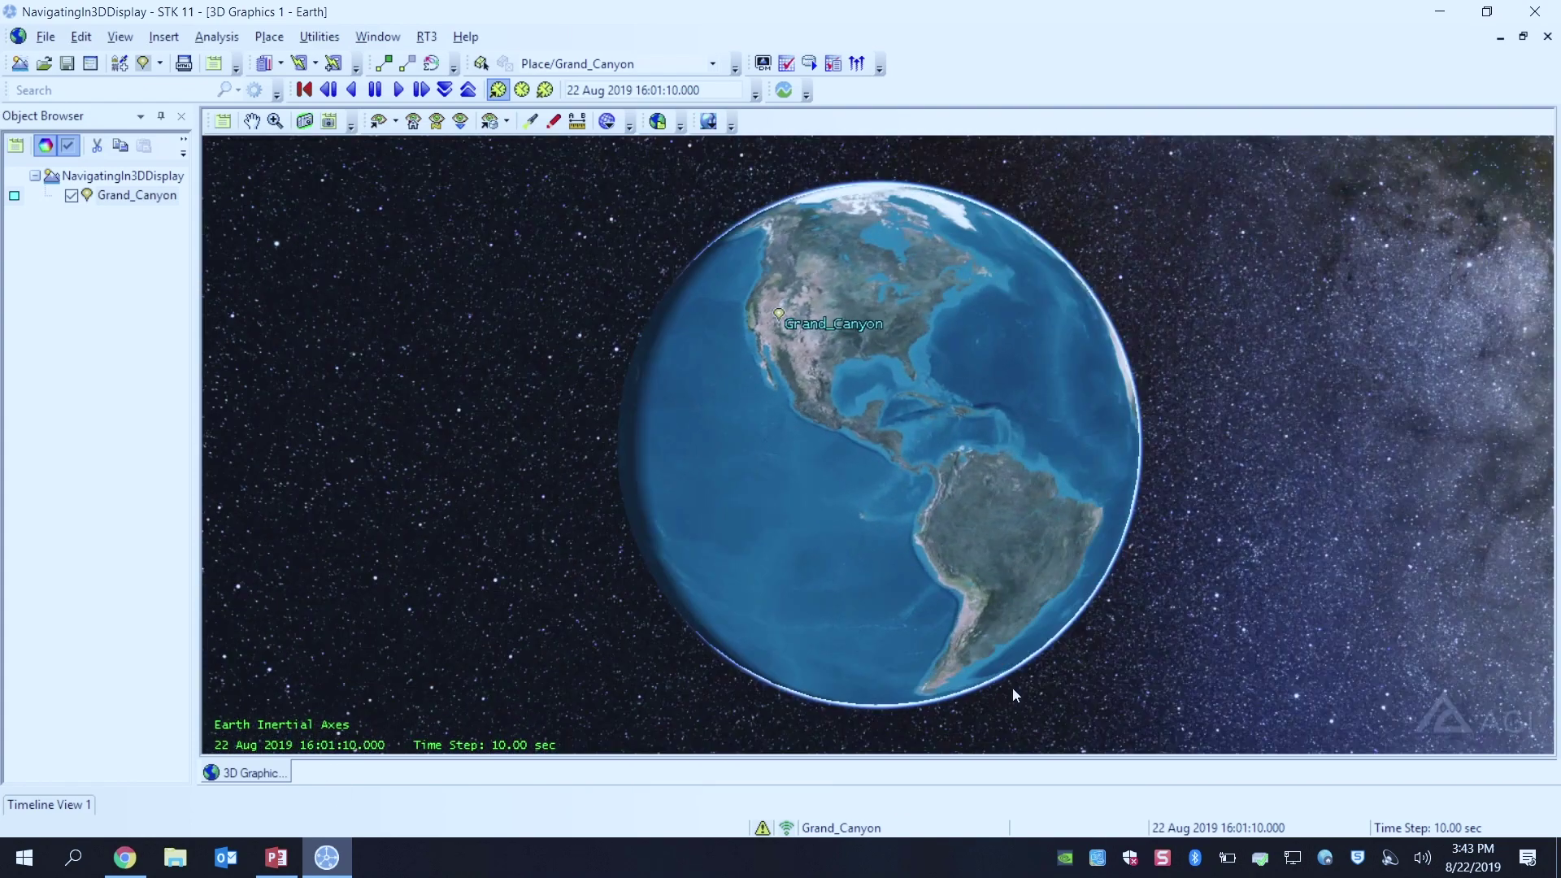
pyautogui.moveTo(314, 735); pyautogui.dragTo(1301, 674)
pyautogui.moveTo(894, 325); pyautogui.dragTo(1113, 569)
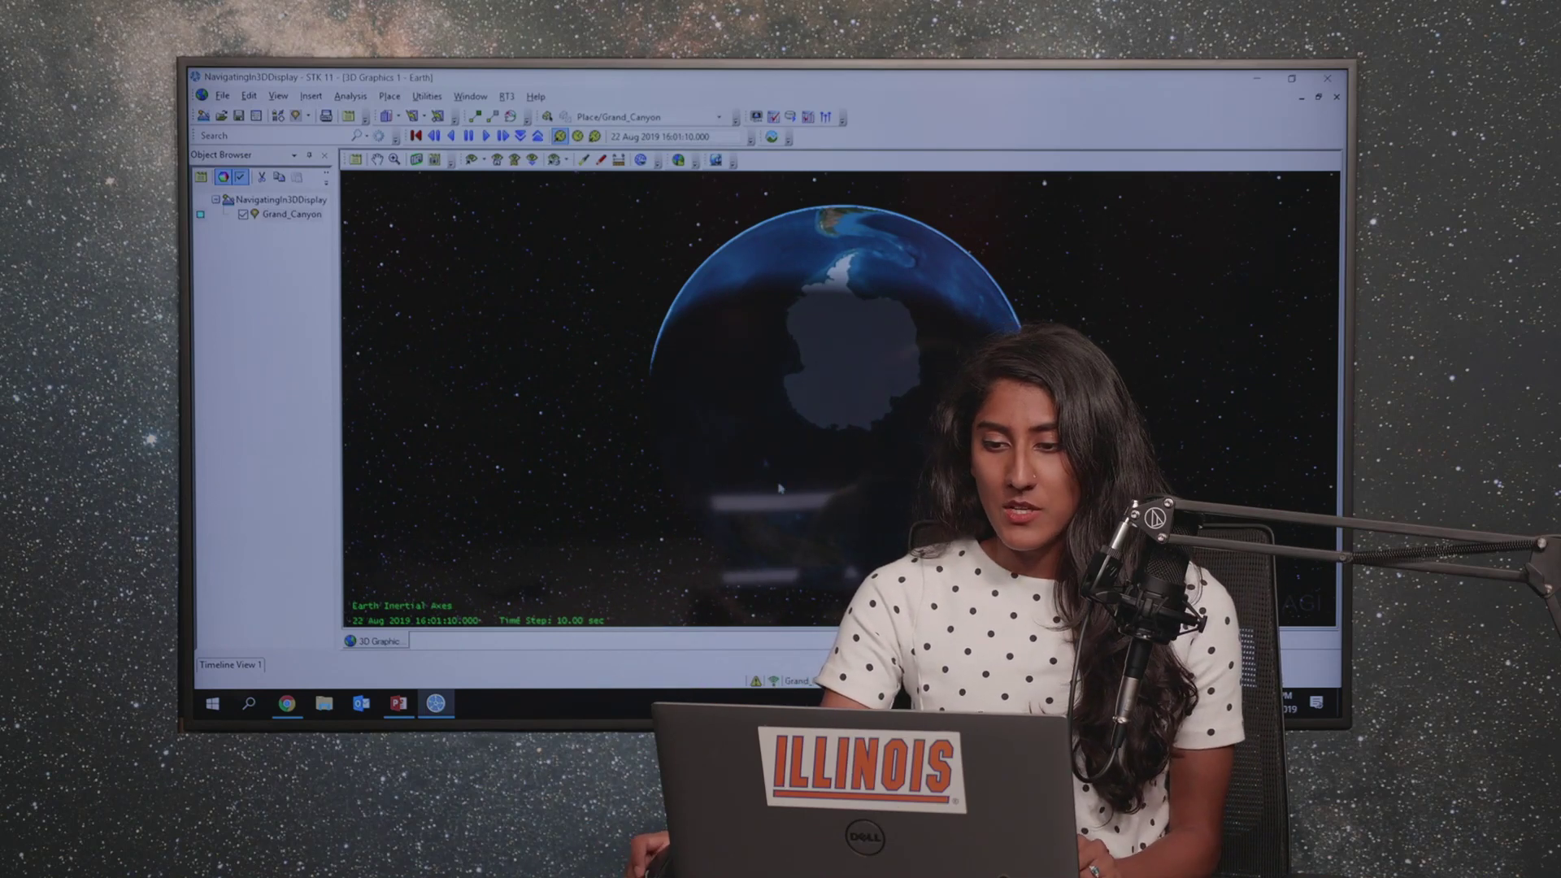
# Zoom in briefly, then zoom out past the Moon until only the star field shows
pyautogui.moveTo(758, 444); pyautogui.dragTo(829, 523, button='right')
pyautogui.scroll(8, 829, 522)
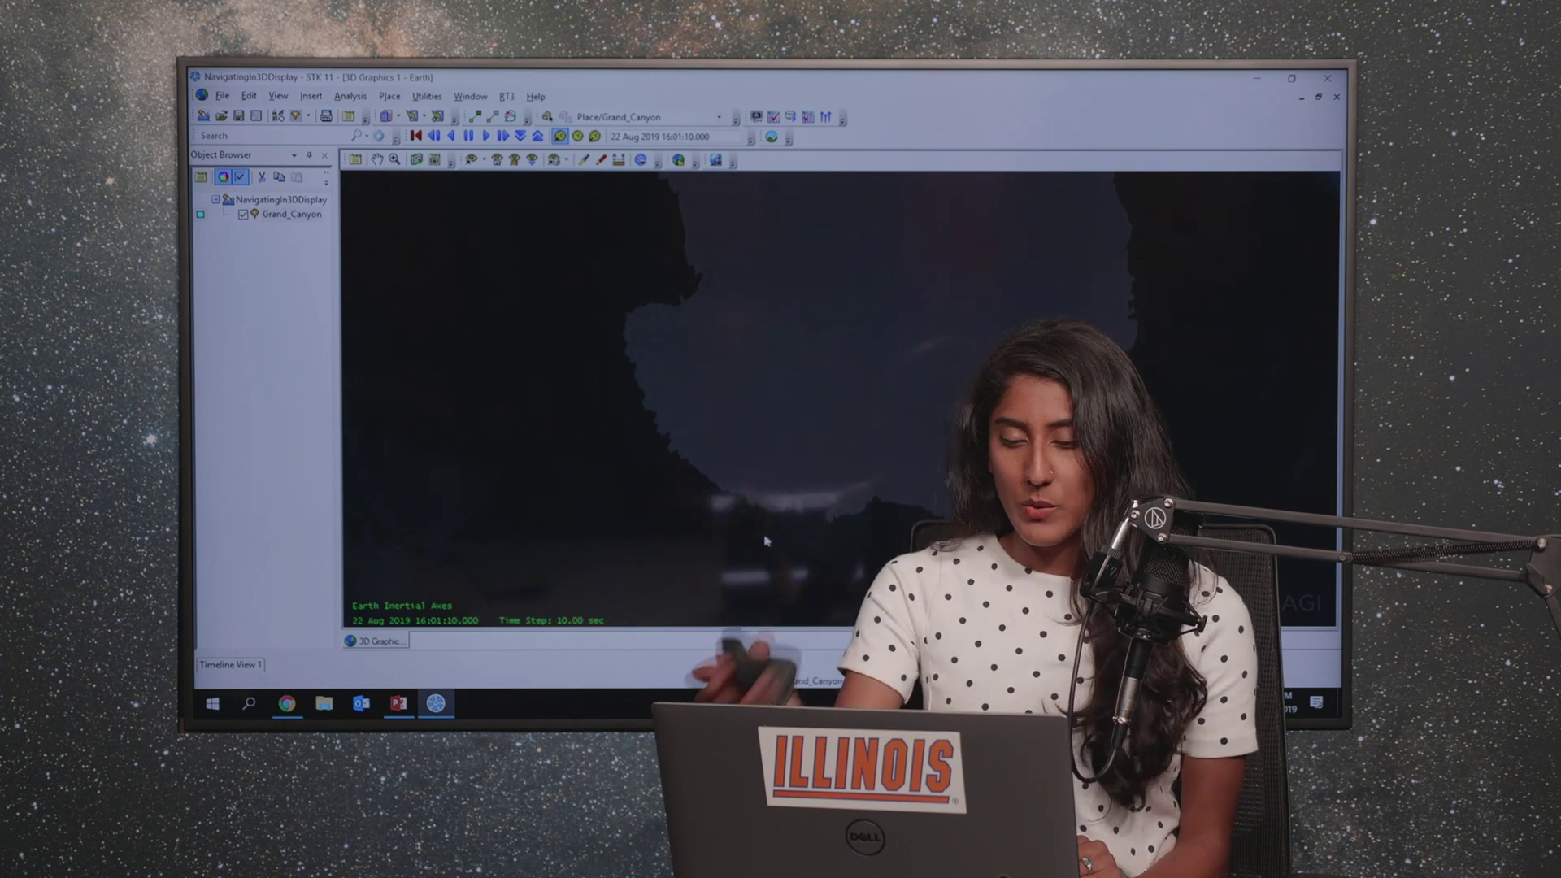
pyautogui.scroll(-5, 765, 540)
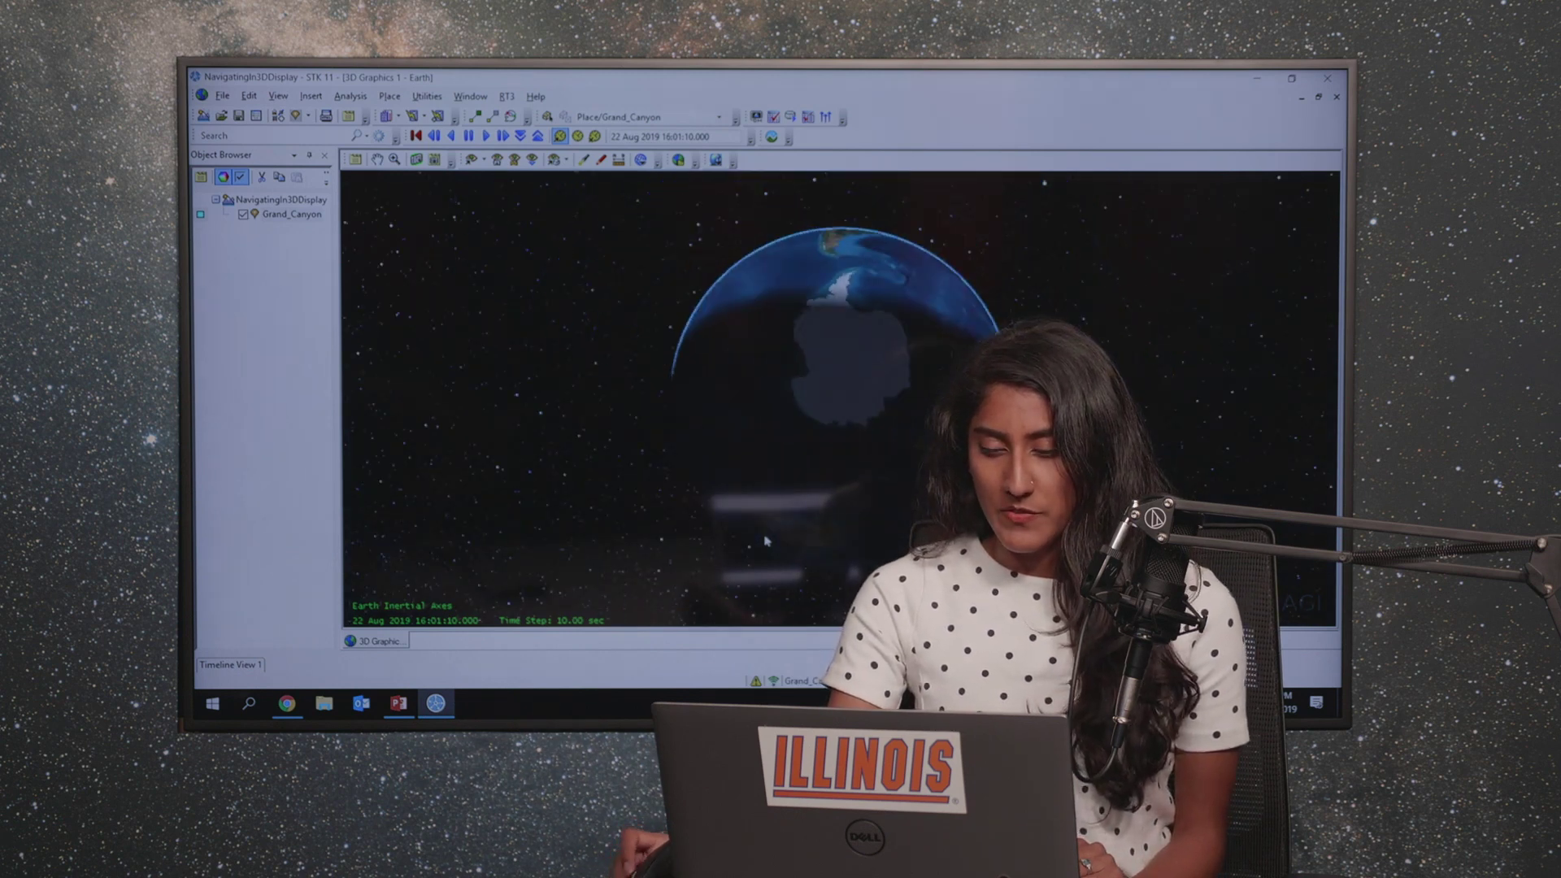
pyautogui.scroll(-5, 776, 512)
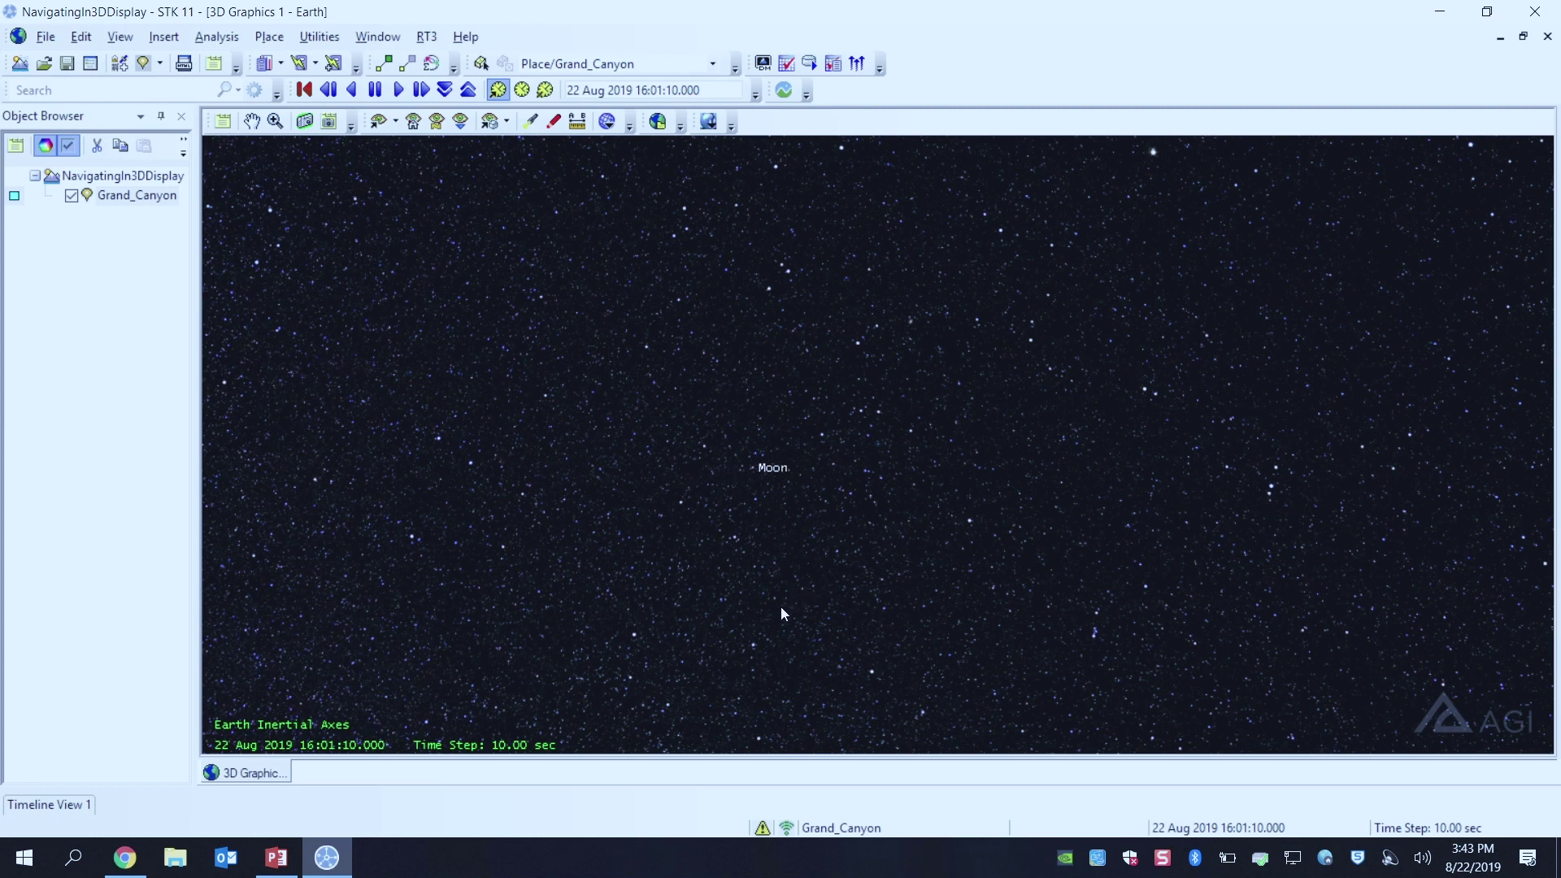
pyautogui.scroll(-1, 780, 601)
# Reset to Home View, right-drag zoom toward South America and back, then reset again
pyautogui.moveTo(554, 543); pyautogui.dragTo(1525, 574)
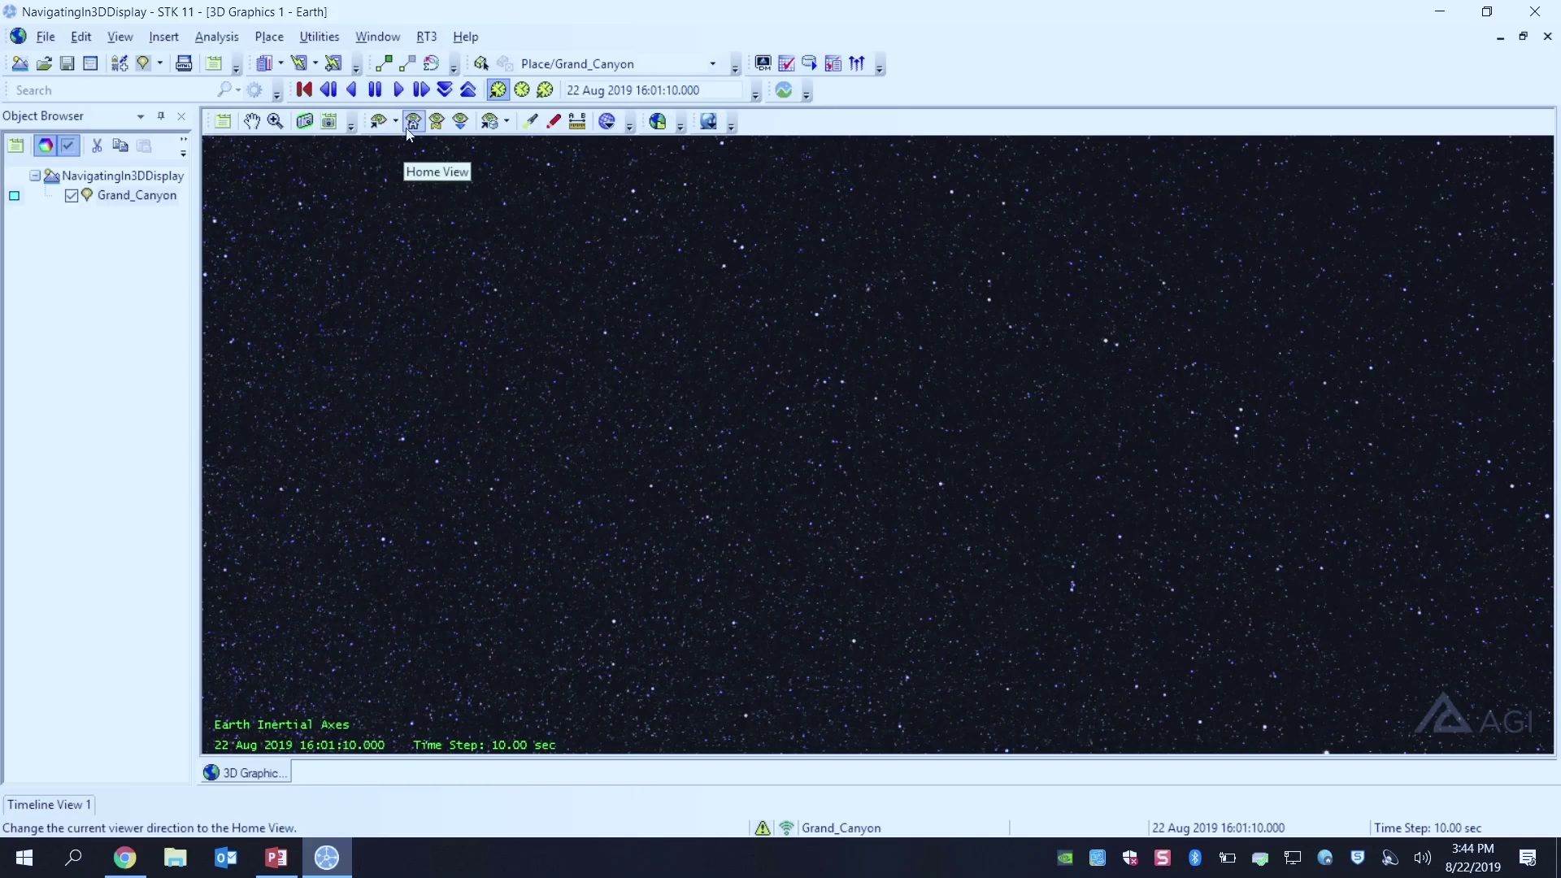
pyautogui.click(410, 126)
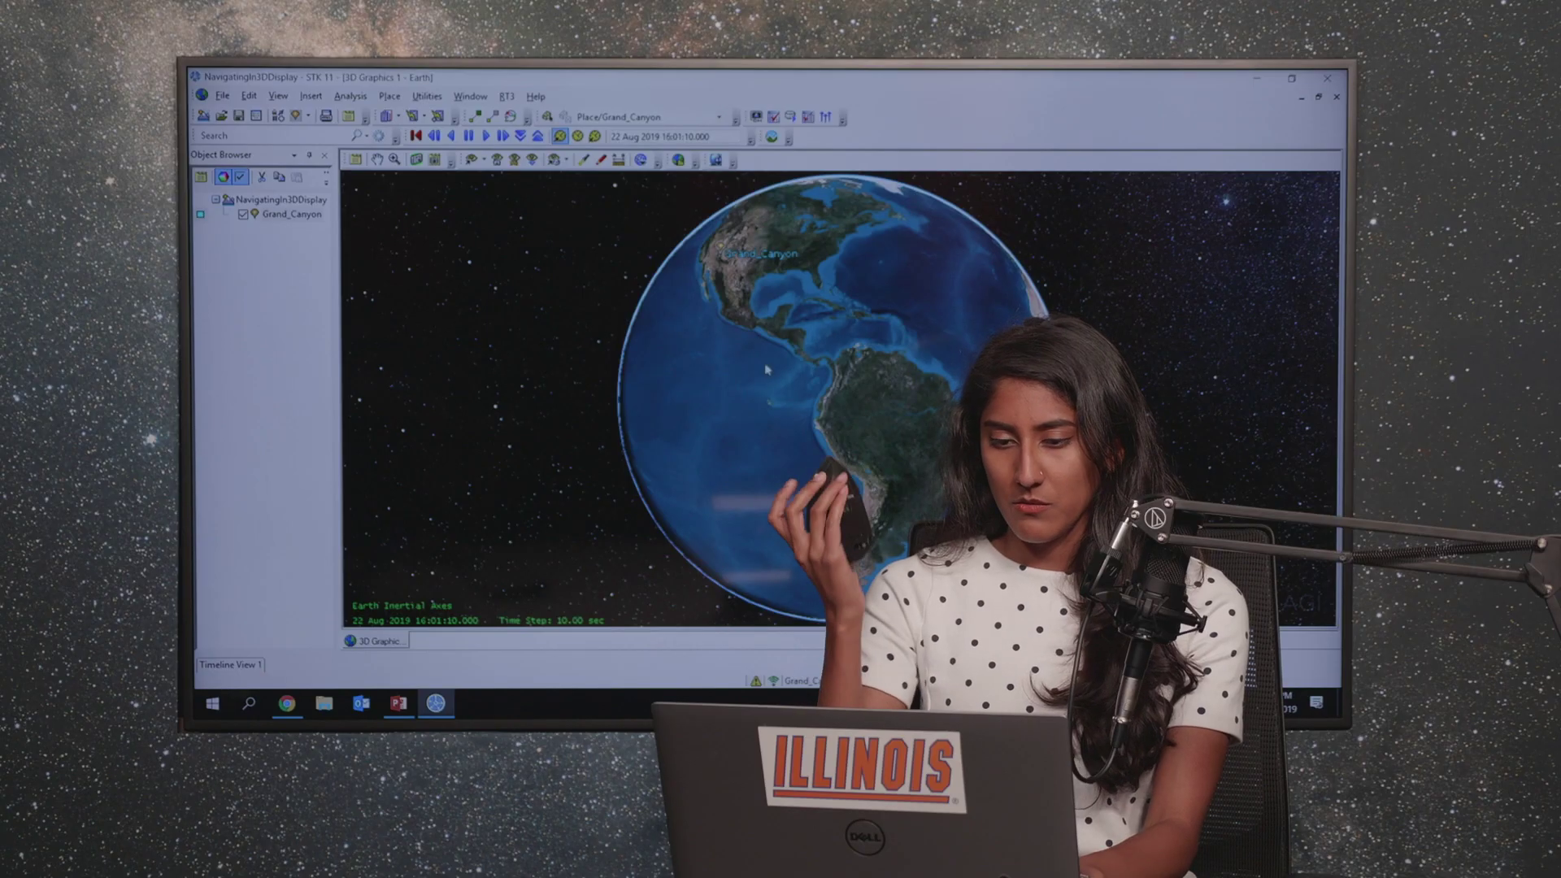
pyautogui.moveTo(748, 351); pyautogui.dragTo(798, 446, button='right')
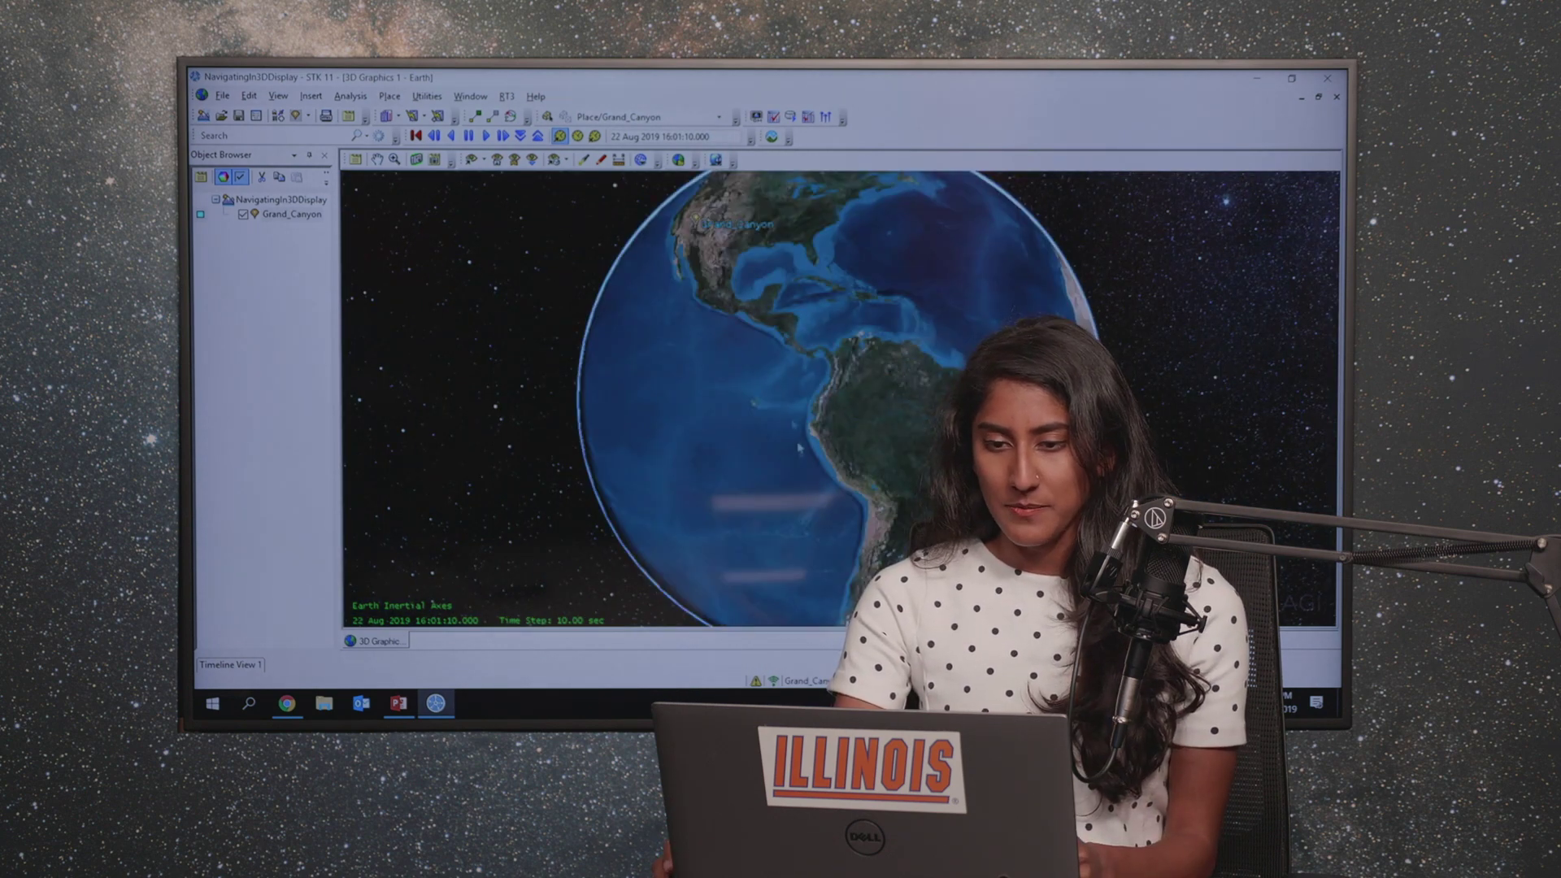
pyautogui.click(498, 160)
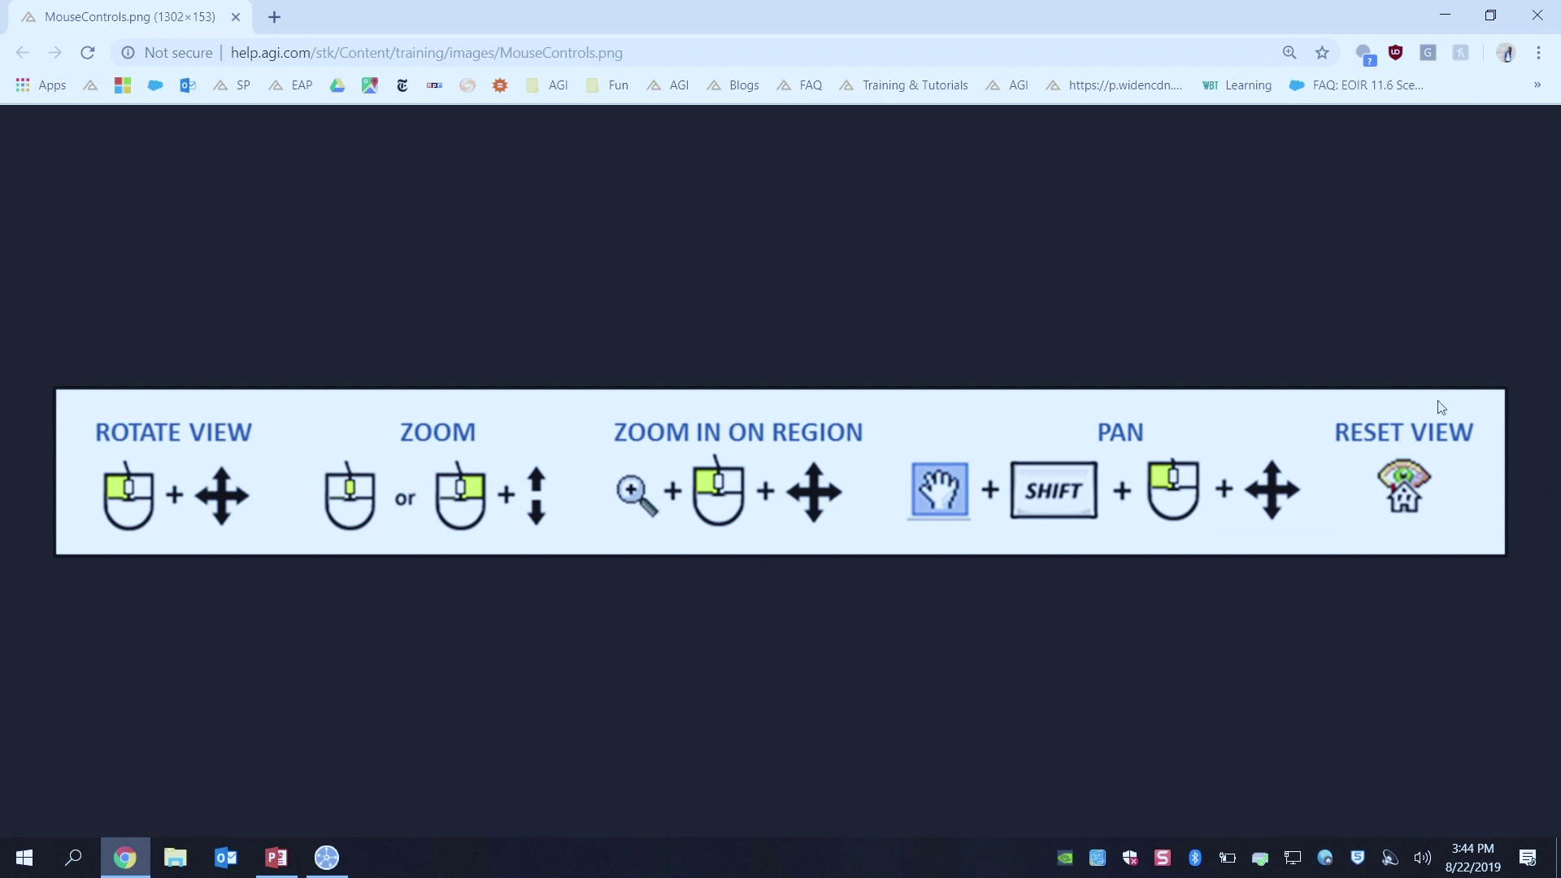
# Minimise the MouseControls.png browser page to return to STK
pyautogui.click(1448, 16)
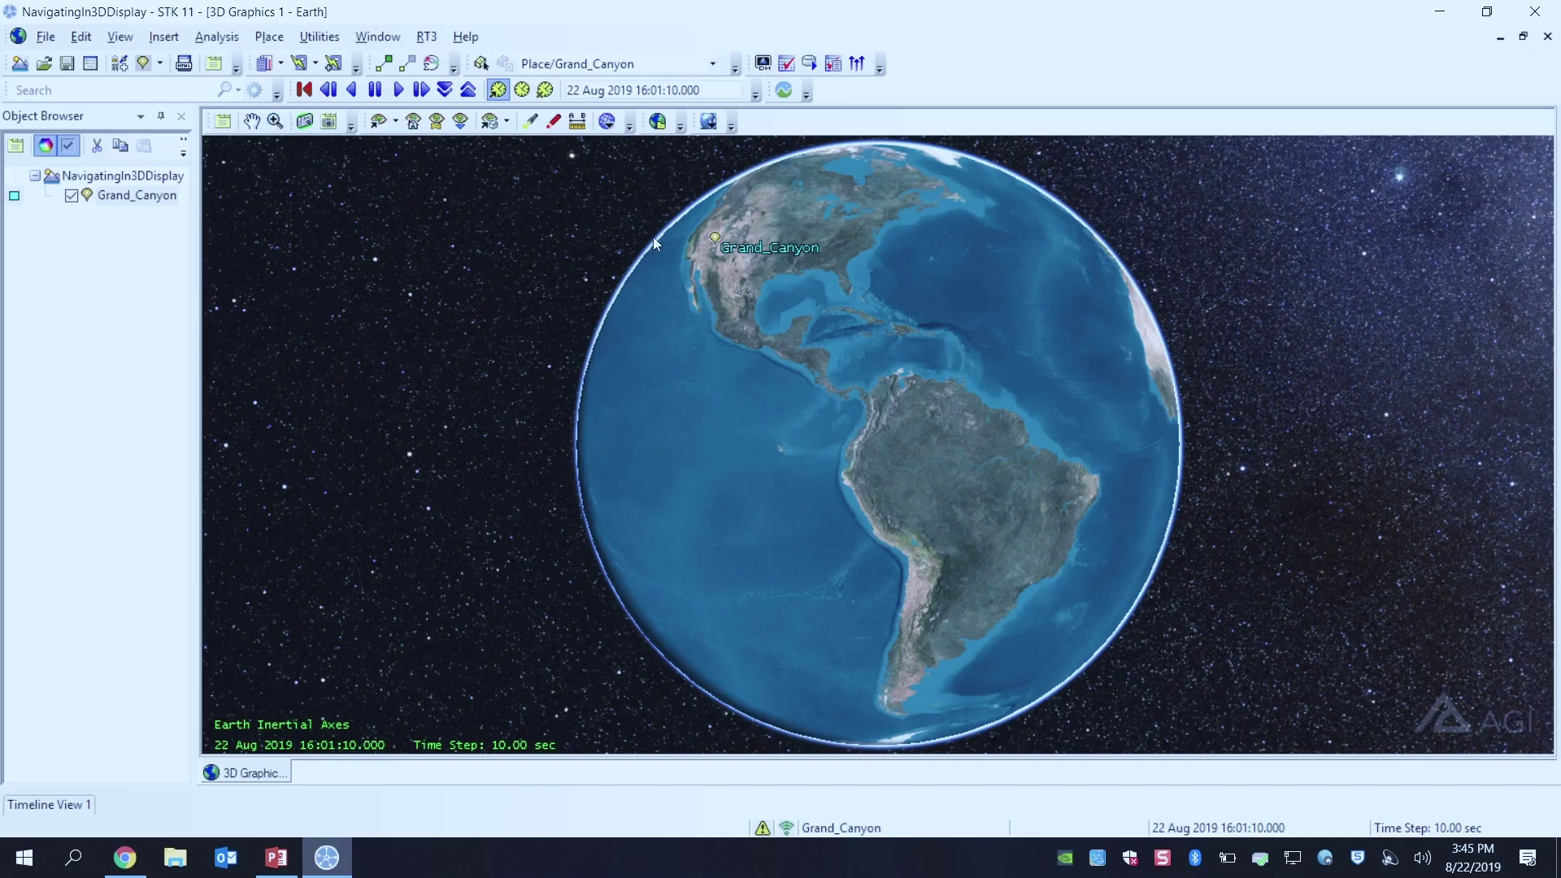
# Box-zoom onto North America, then tilt and rotate the globe until the Milky Way crosses the horizon
pyautogui.moveTo(633, 178); pyautogui.dragTo(846, 328)
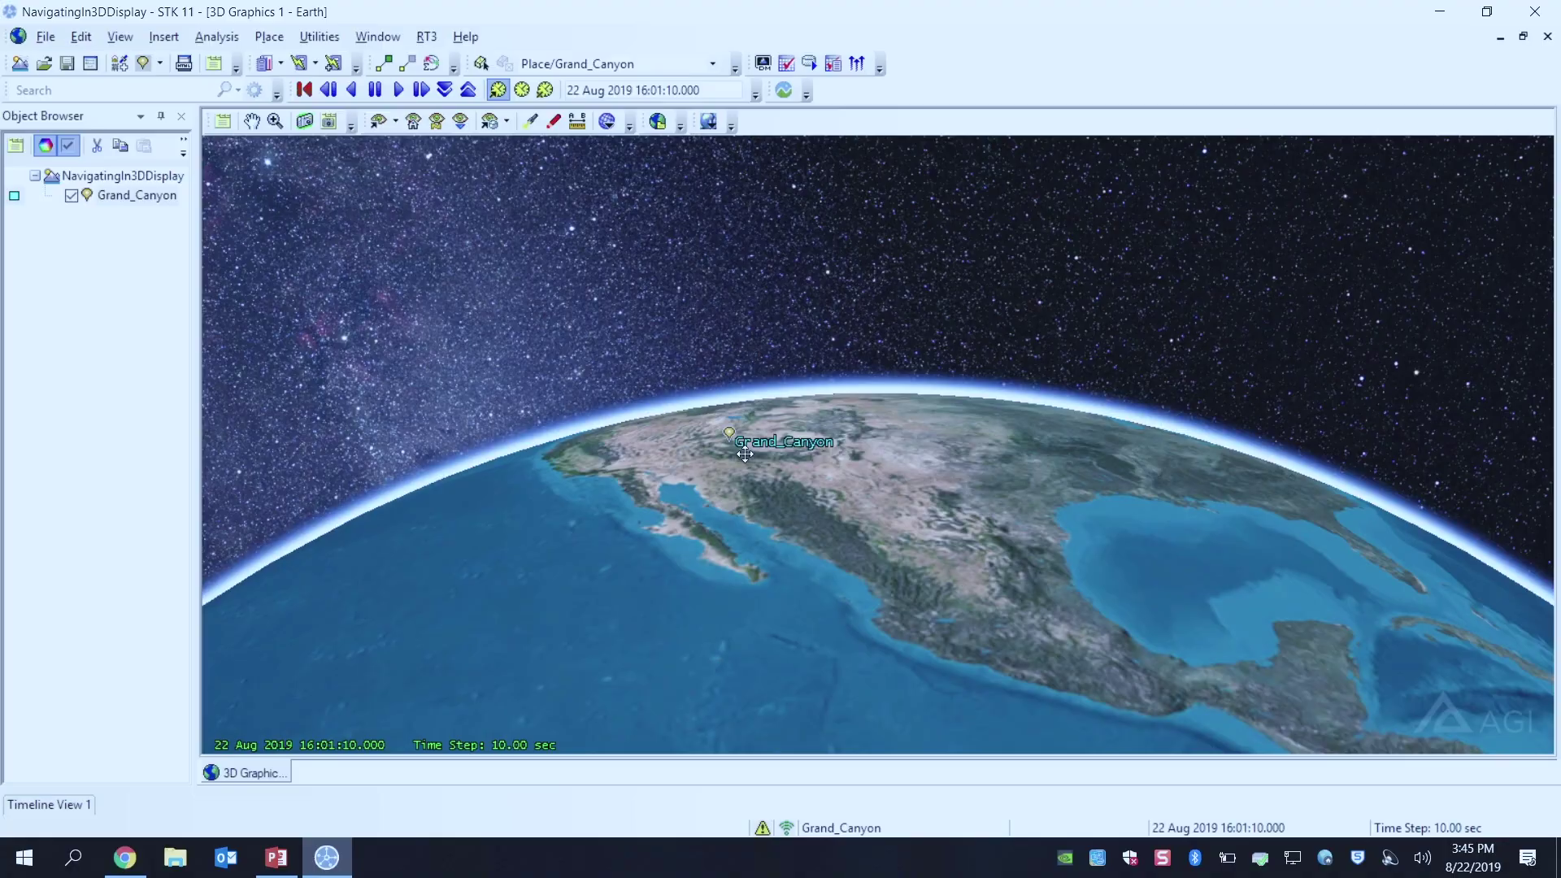
pyautogui.moveTo(745, 455); pyautogui.dragTo(744, 450, button='middle')
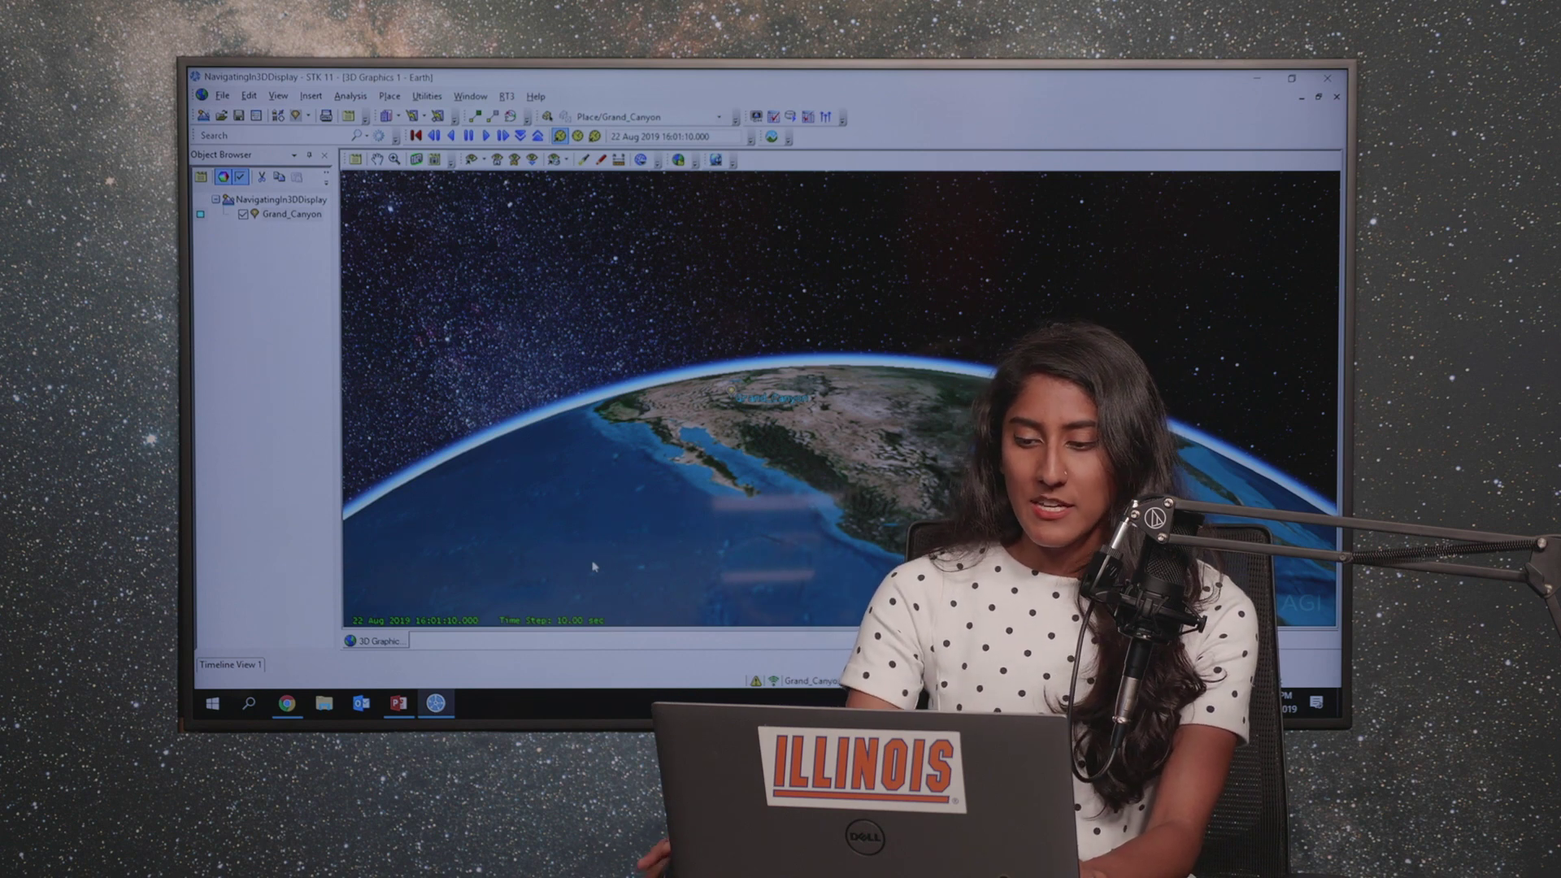
pyautogui.moveTo(558, 570); pyautogui.dragTo(887, 570)
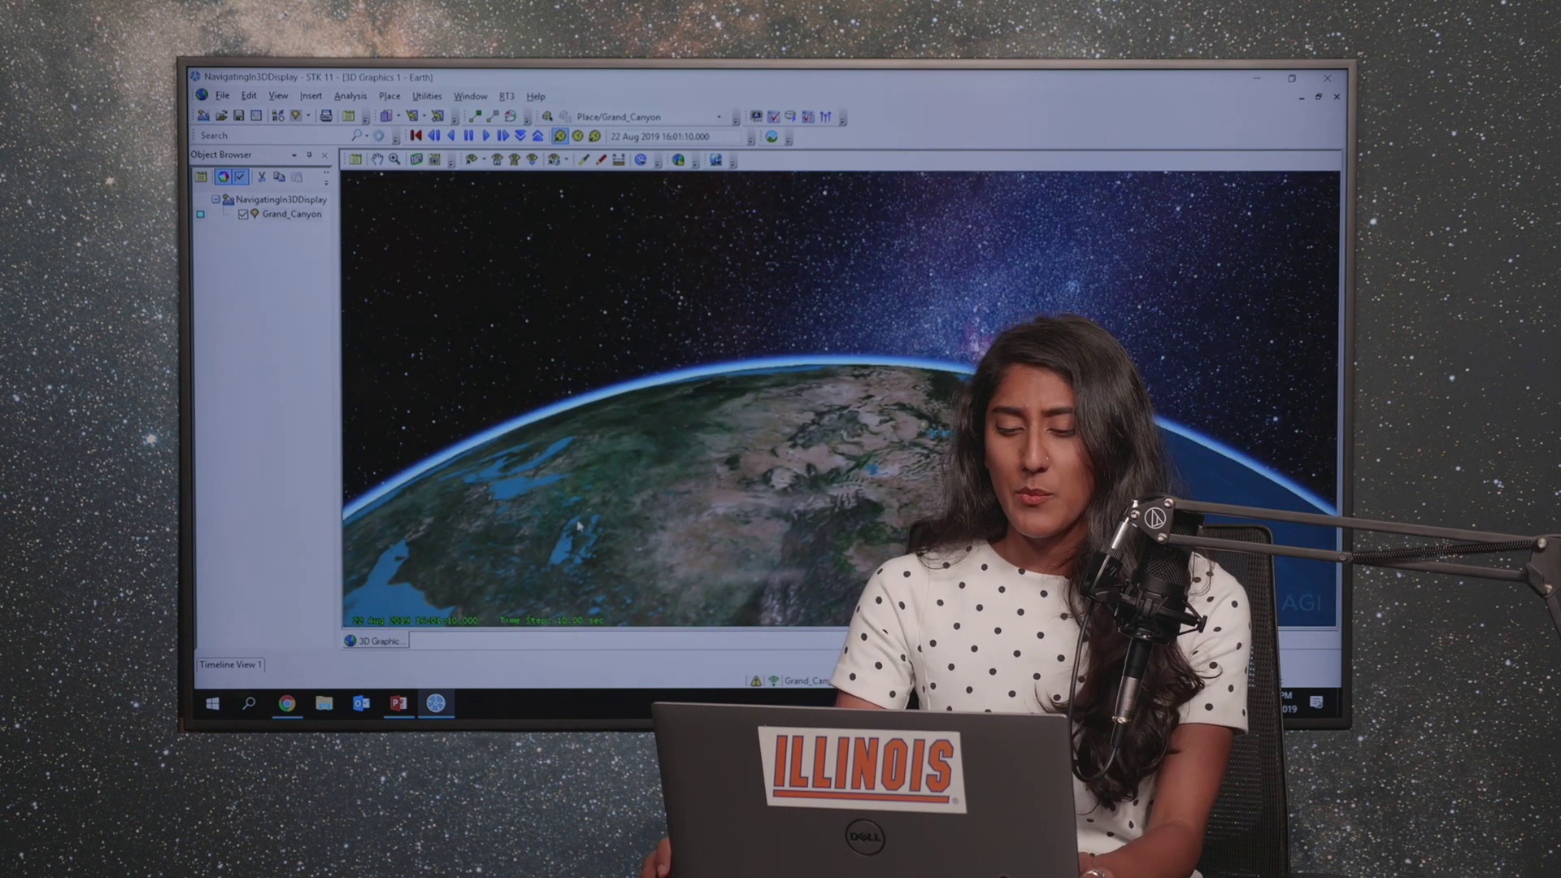
pyautogui.moveTo(579, 527); pyautogui.dragTo(963, 559)
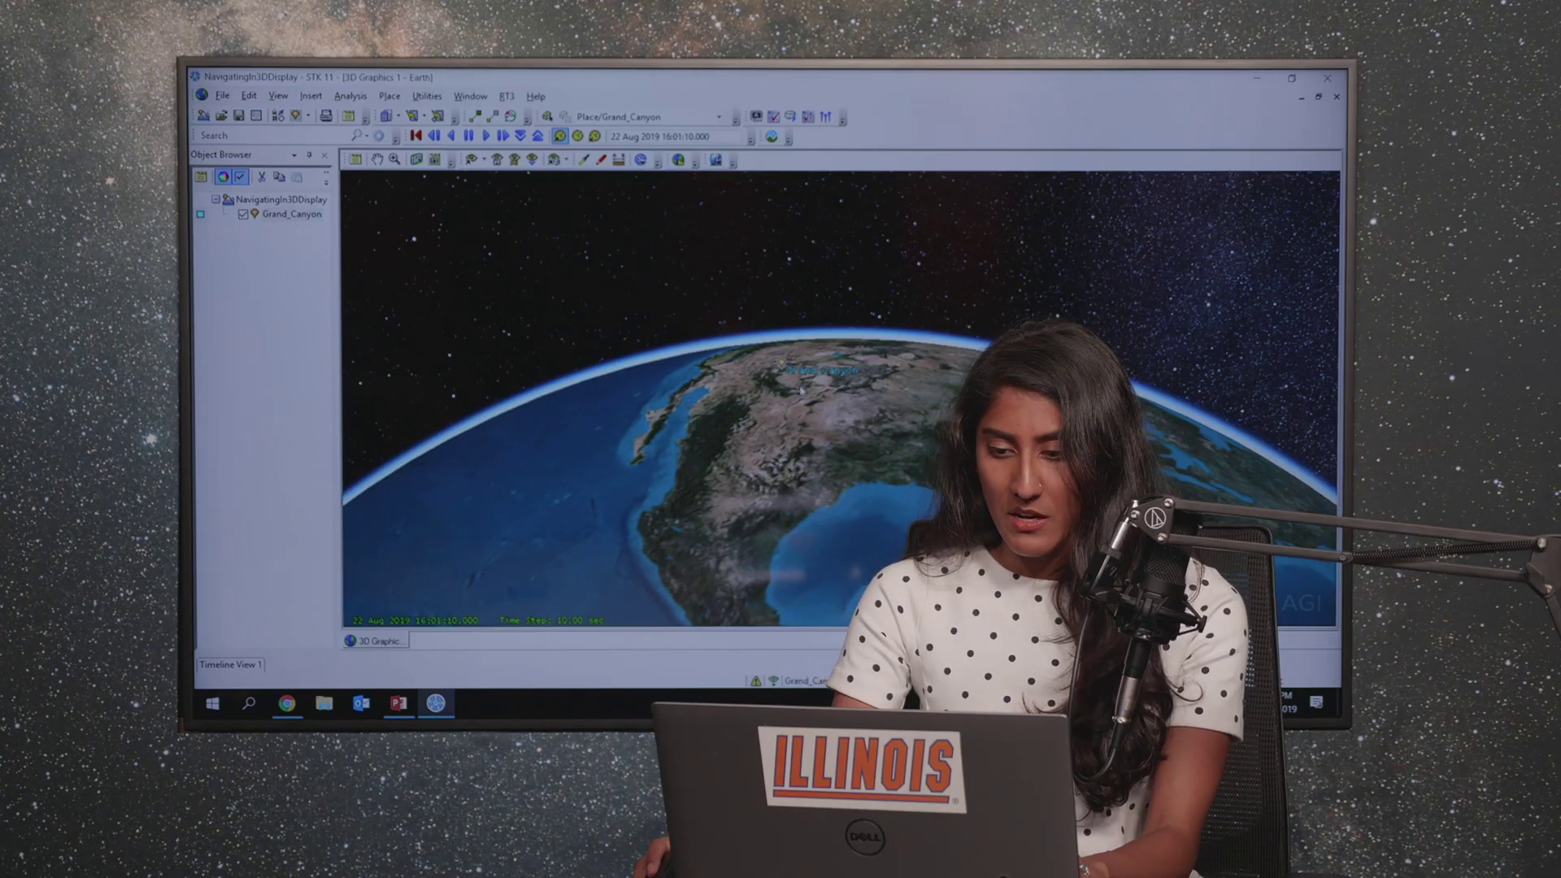
# Tilt, pan and scroll-zoom to centre Grand_Canyon in the western US below the curved horizon
pyautogui.moveTo(800, 391); pyautogui.dragTo(736, 376)
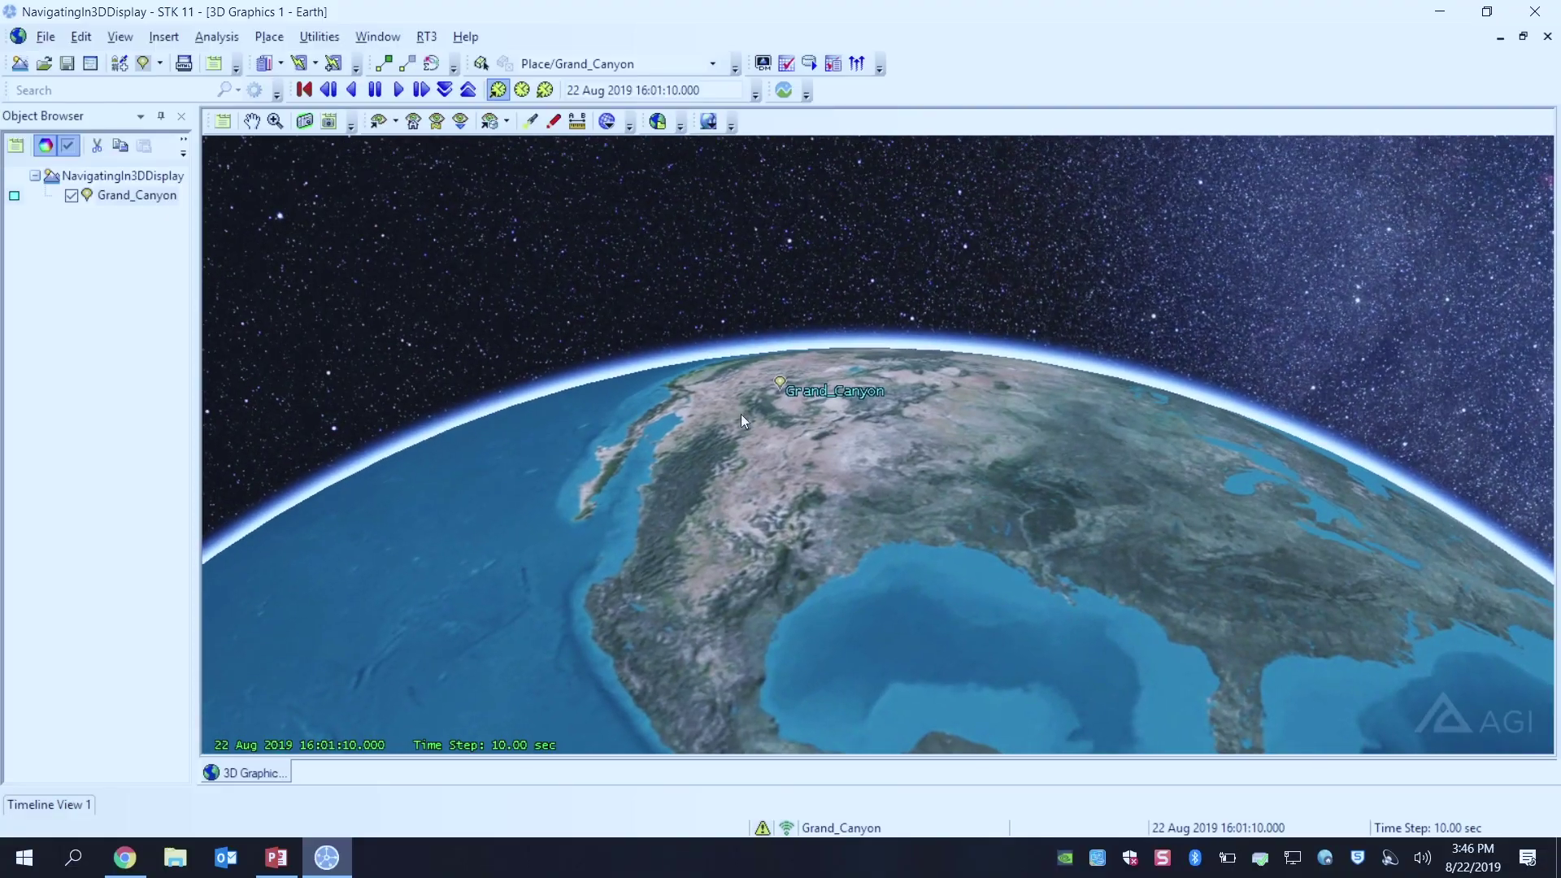
pyautogui.moveTo(765, 388); pyautogui.dragTo(779, 436, button='right')
pyautogui.scroll(-2, 829, 520)
pyautogui.moveTo(829, 538); pyautogui.dragTo(873, 681)
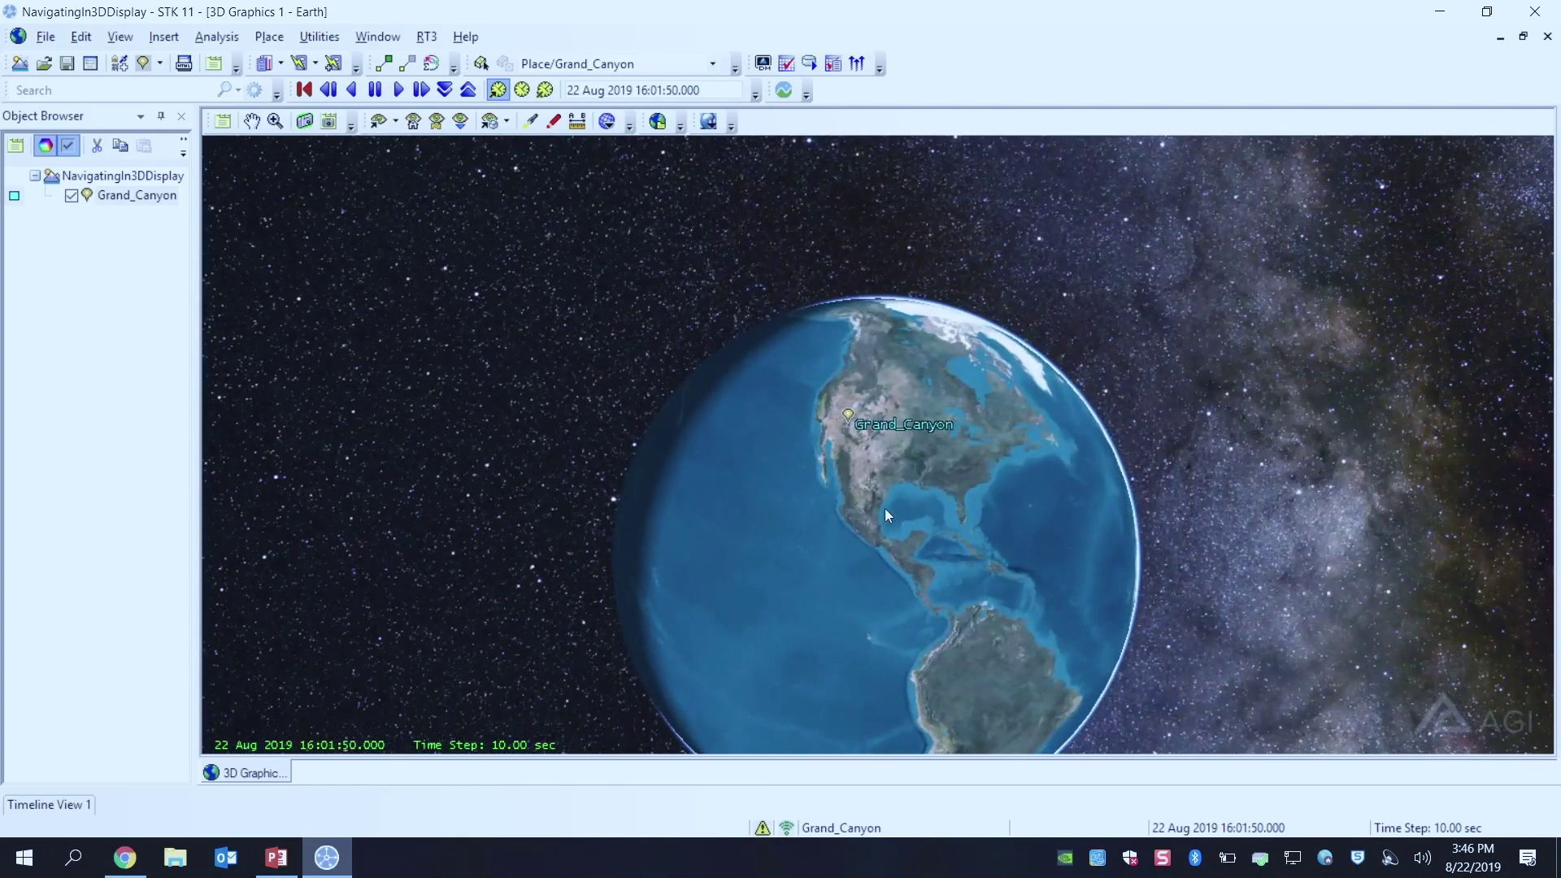
pyautogui.scroll(8, 884, 511)
pyautogui.keyDown('shift'); pyautogui.moveTo(705, 409); pyautogui.dragTo(777, 536); pyautogui.keyUp('shift')
pyautogui.scroll(4, 758, 561)
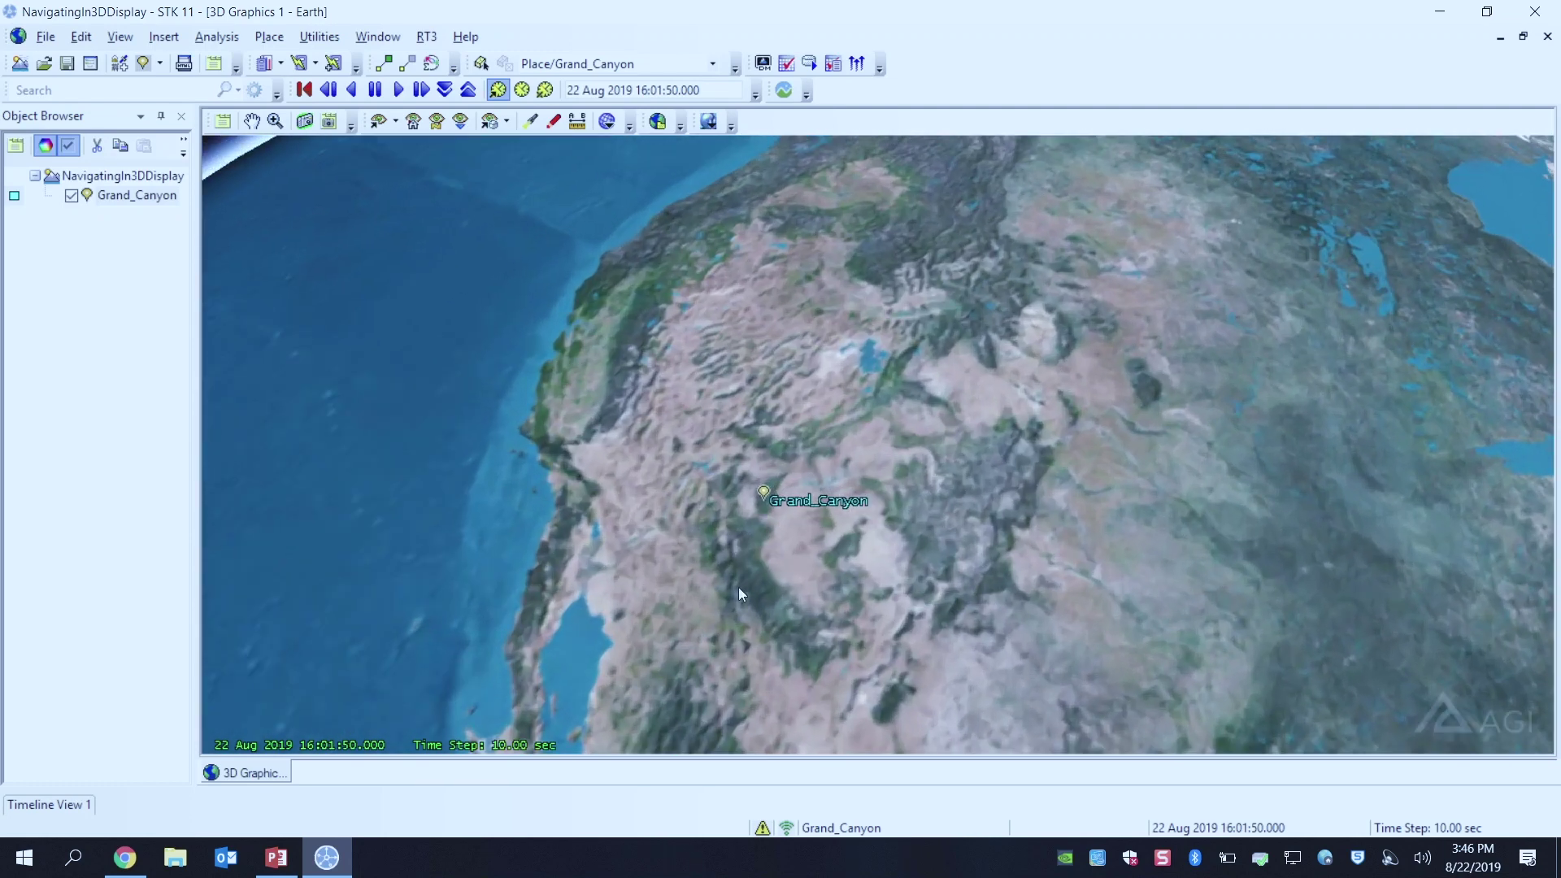
pyautogui.scroll(-5, 748, 626)
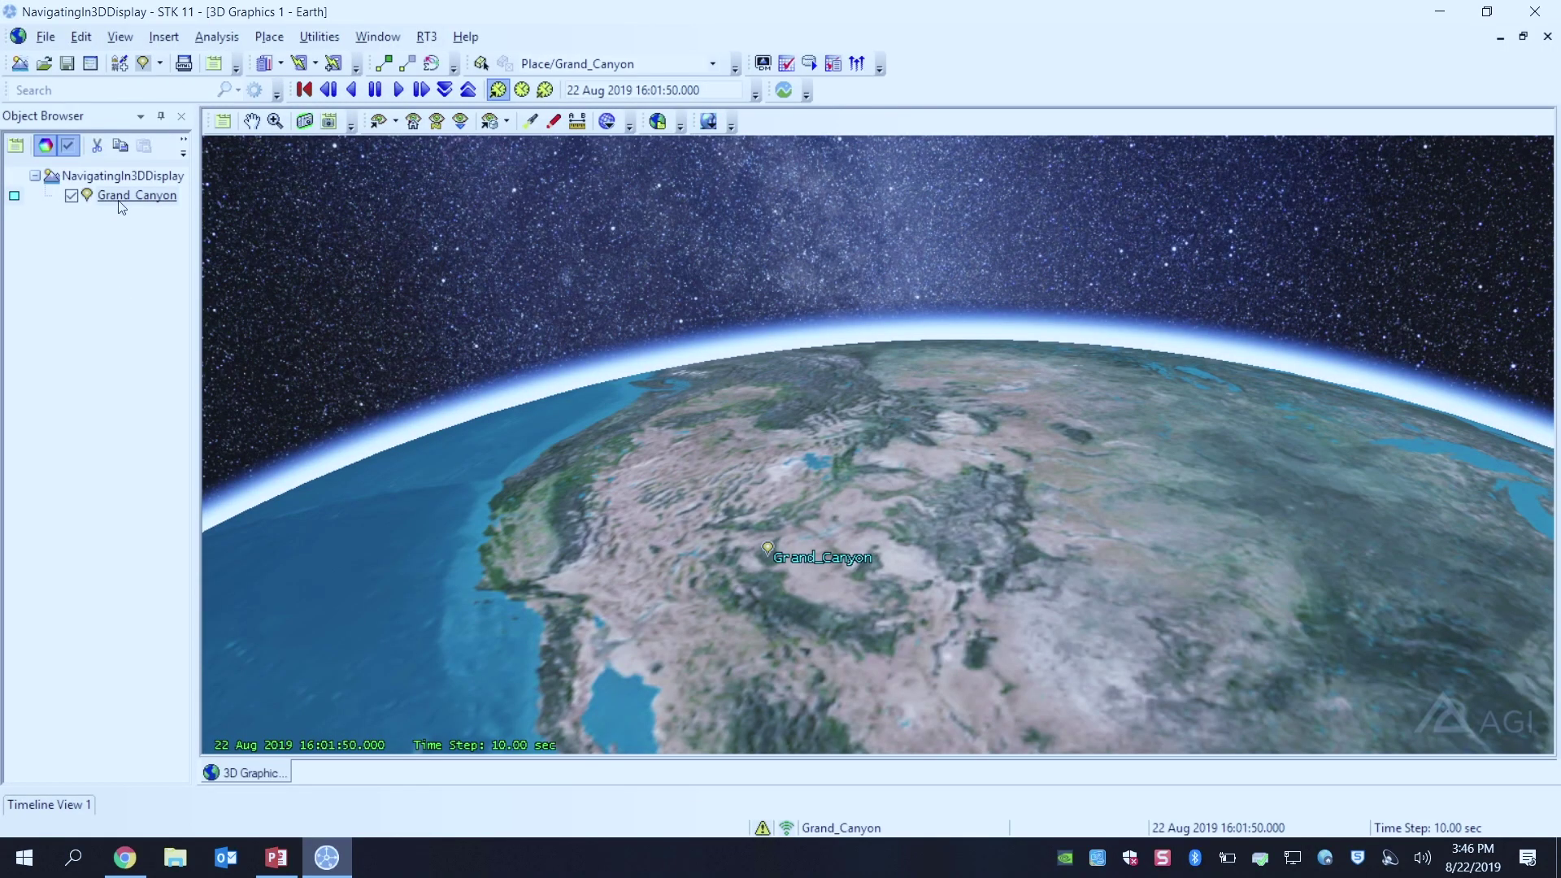
# Zoom To Grand_Canyon from the Object Browser, then tilt and zoom closer toward the canyon horizon
pyautogui.rightClick(119, 205)
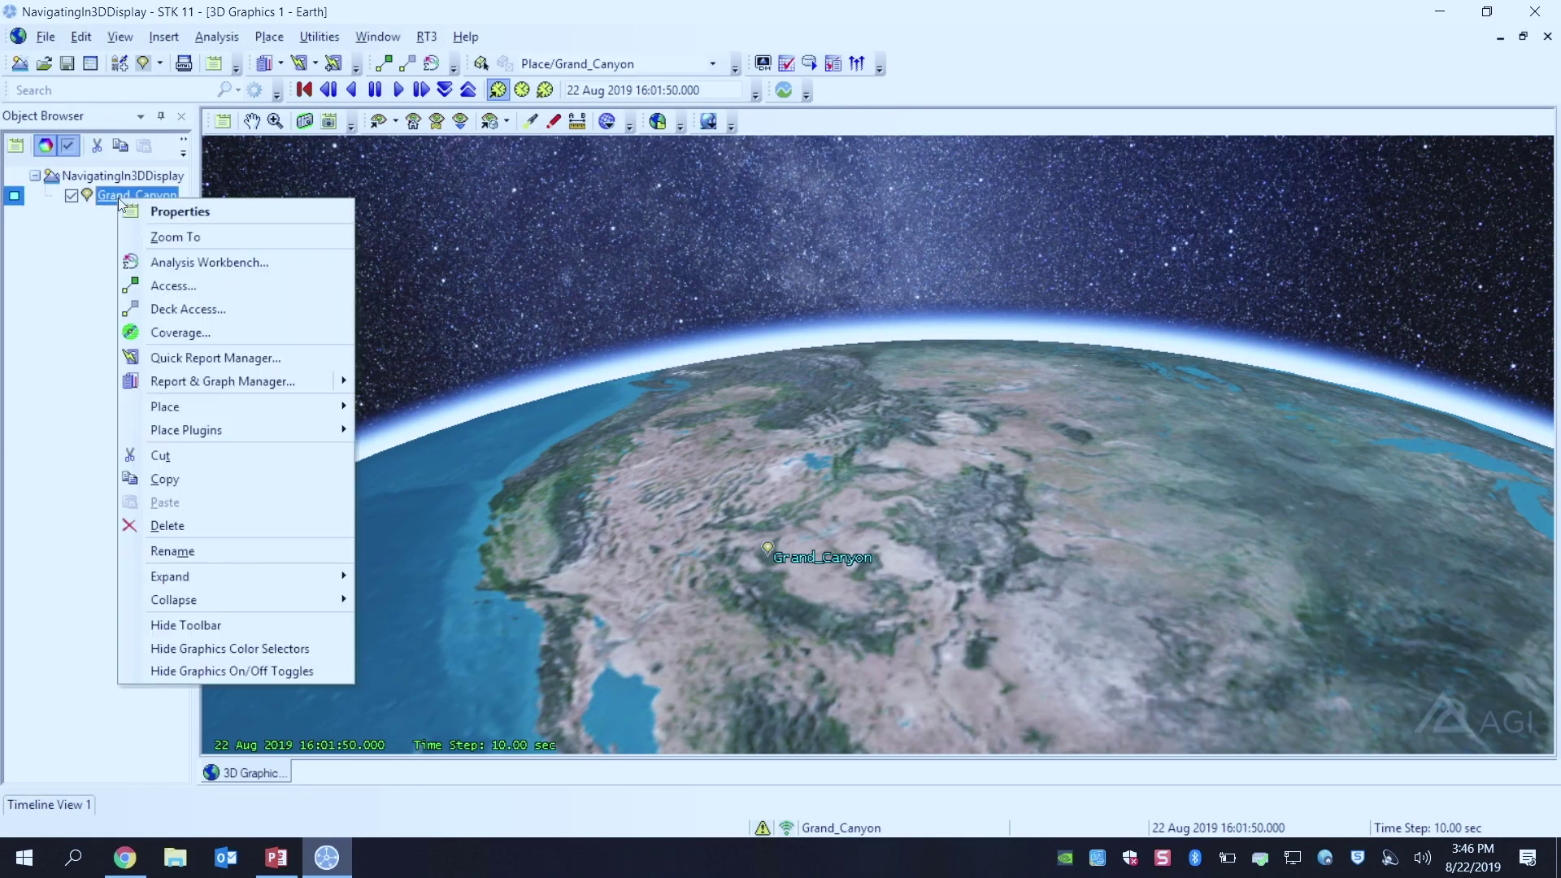
pyautogui.click(190, 237)
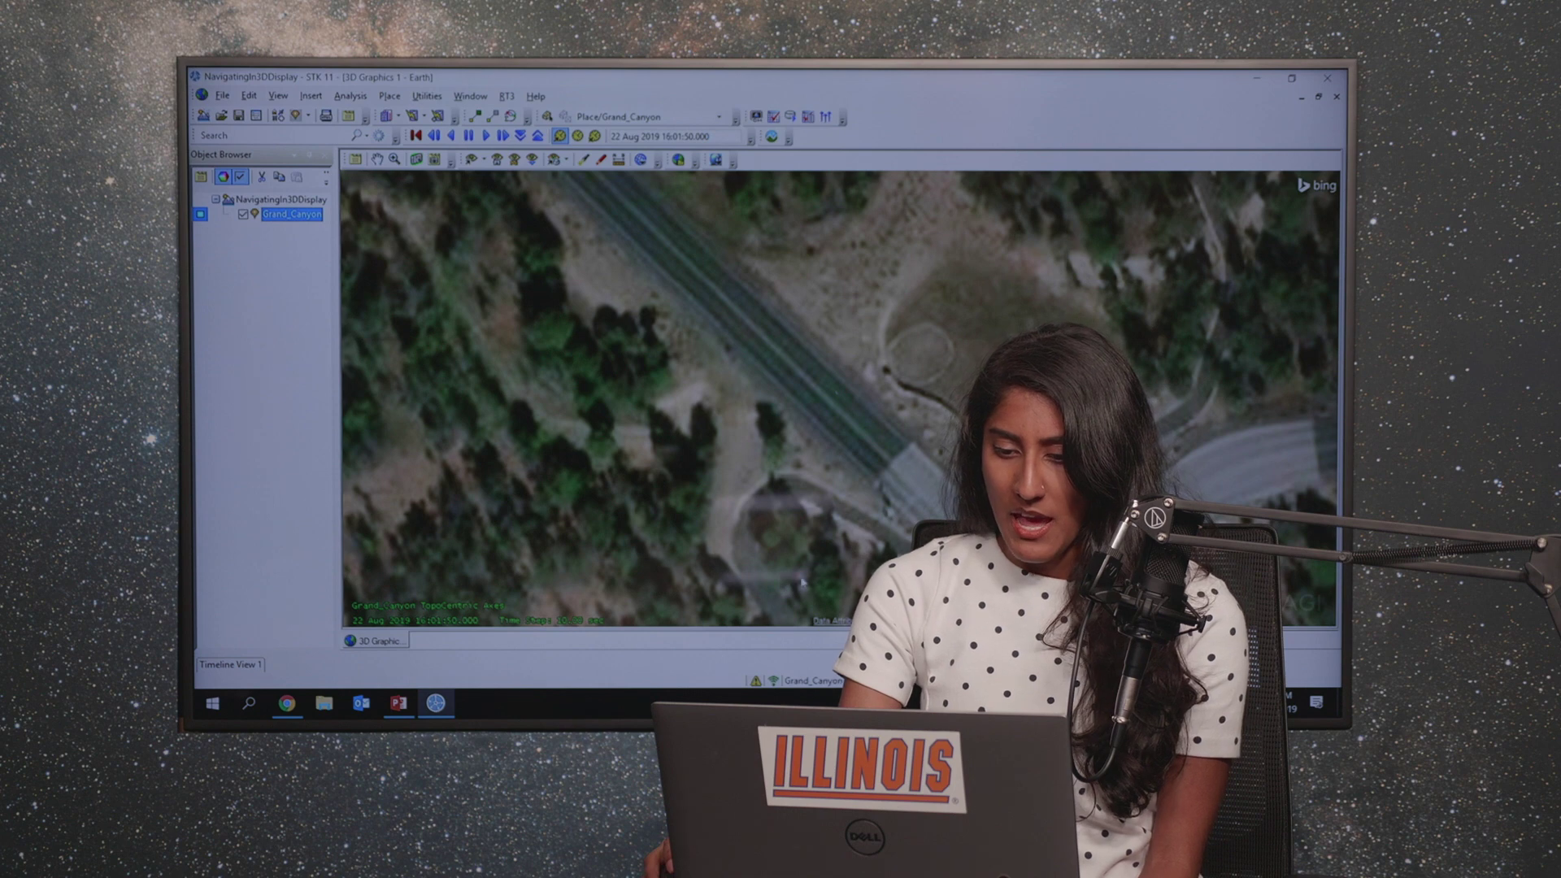
pyautogui.moveTo(801, 553); pyautogui.dragTo(818, 383)
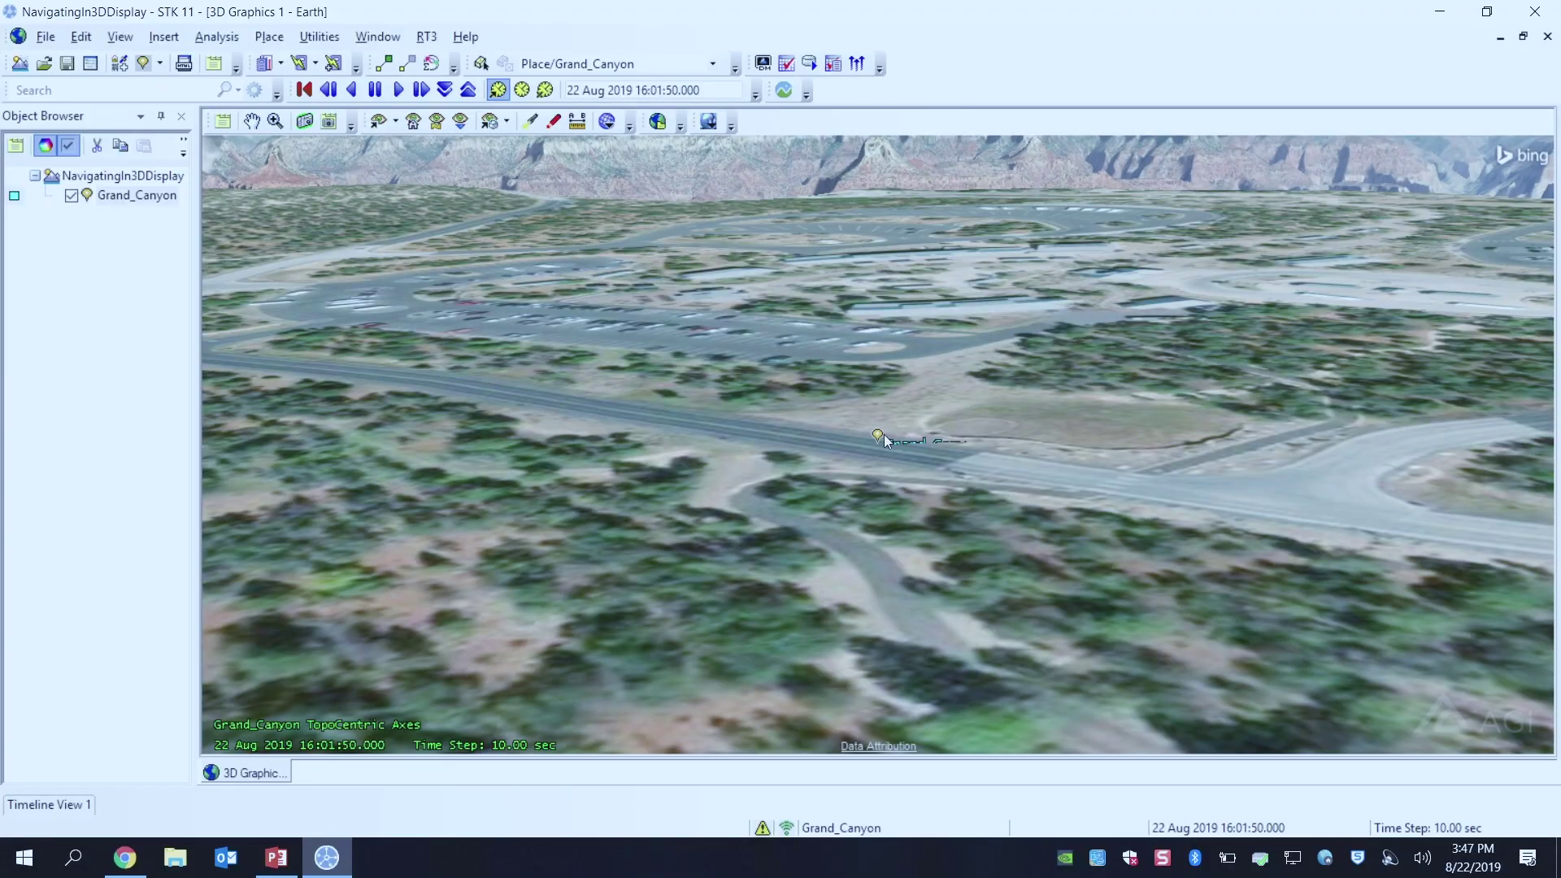
pyautogui.scroll(5, 881, 452)
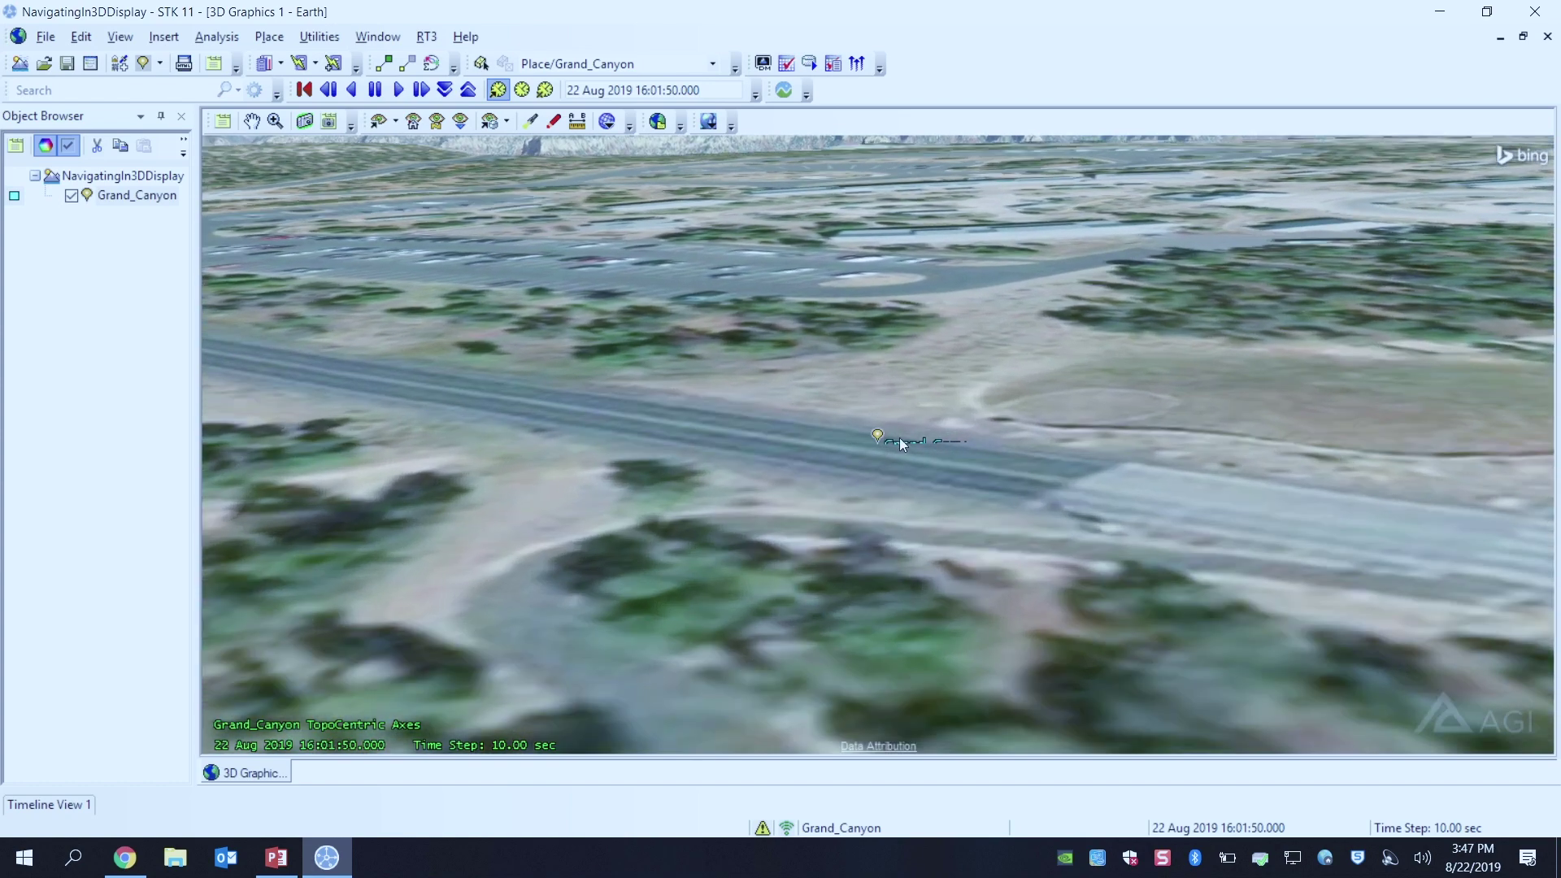